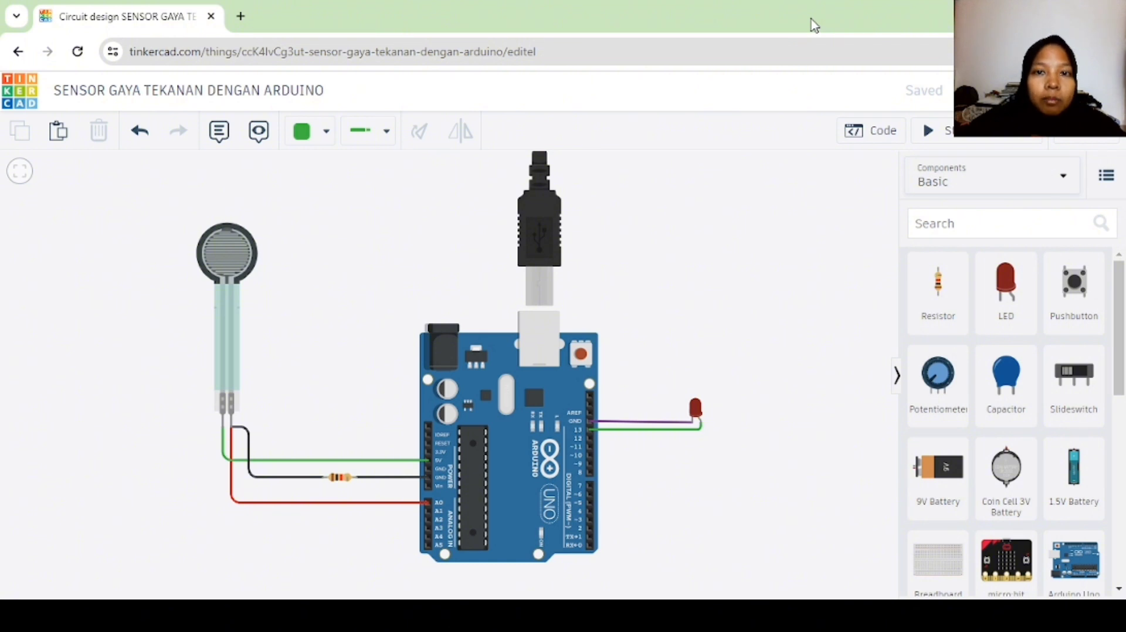
Inspect the Arduino Uno R3, force sensor, LED and resistor in the force sensor circuit.
left_click(526, 400)
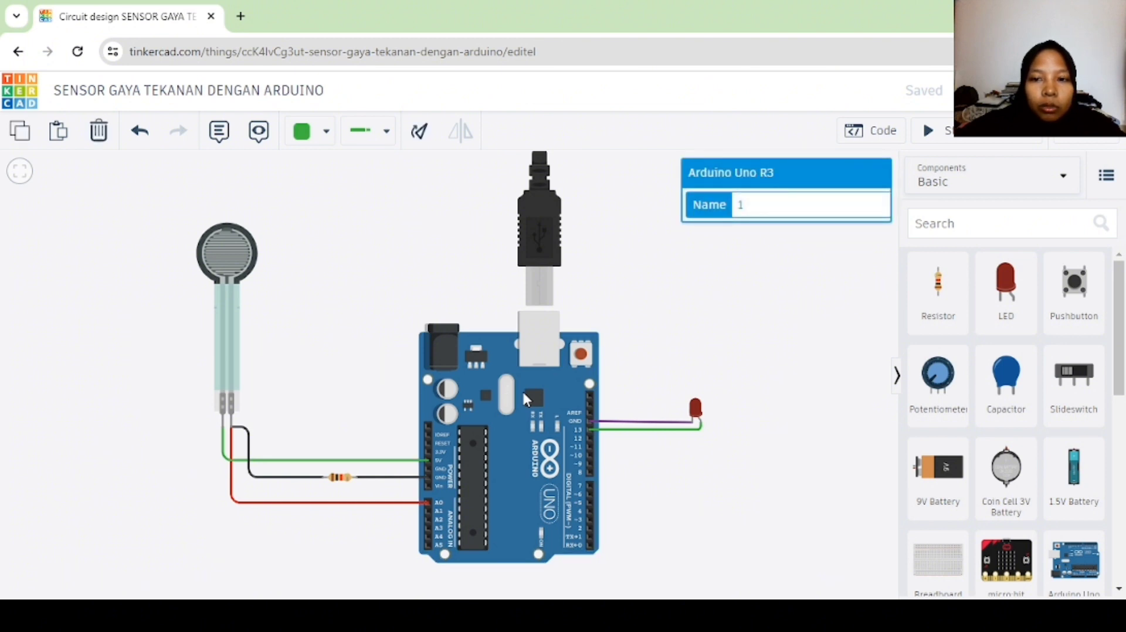
left_click(235, 234)
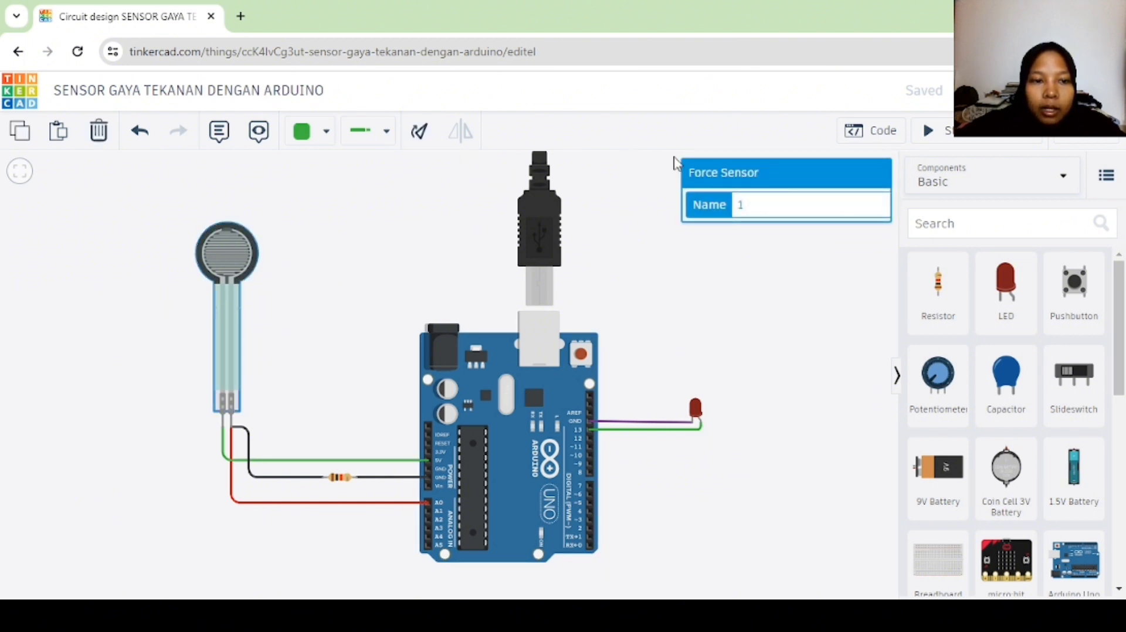
left_click(700, 416)
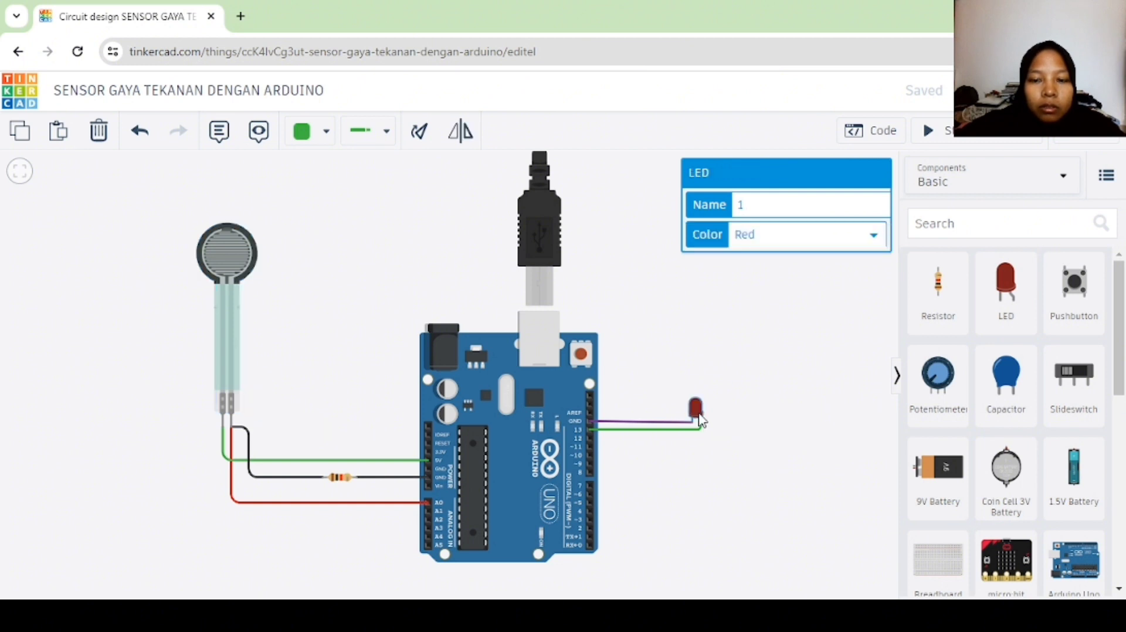
left_click(342, 478)
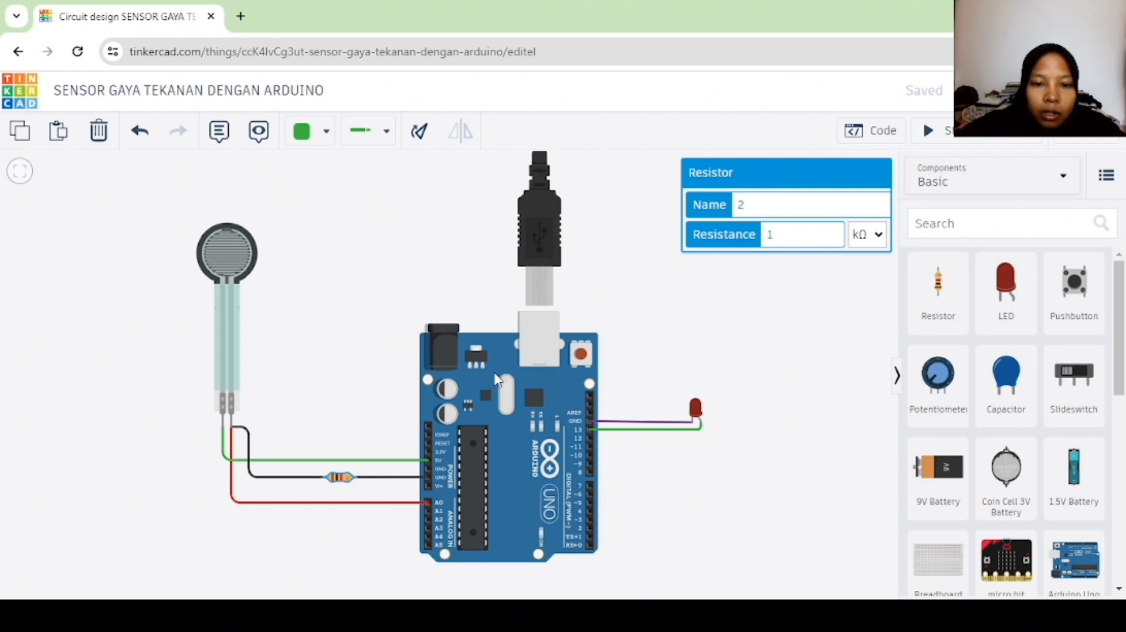
key("ctrl+z")
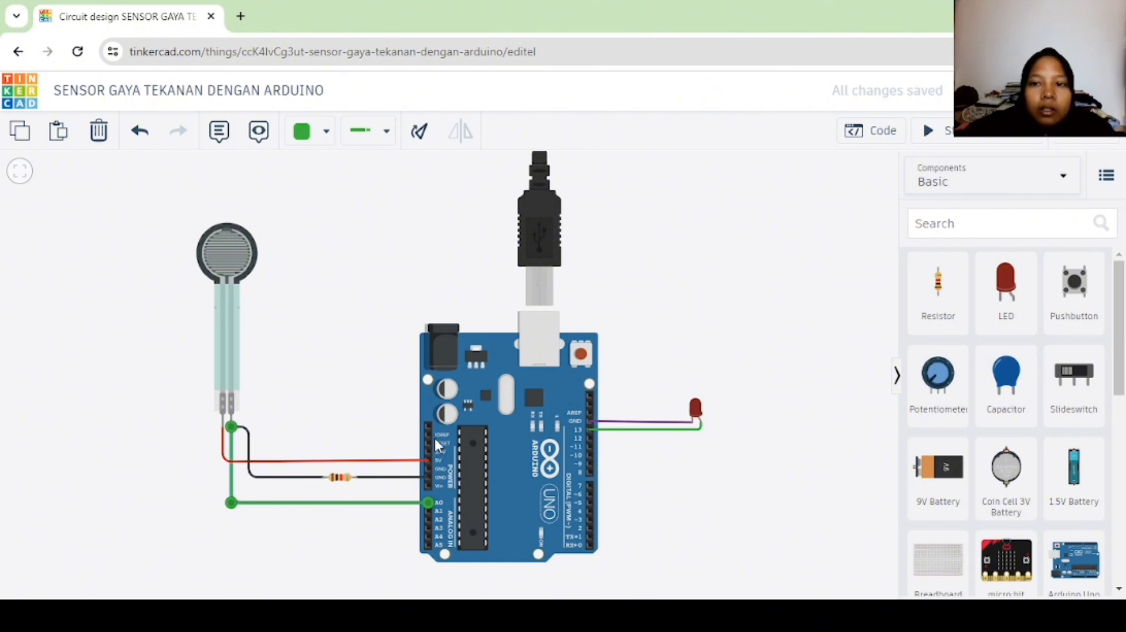
Review the force sensor's Arduino code and start the simulation with the code editor hidden.
left_click(887, 139)
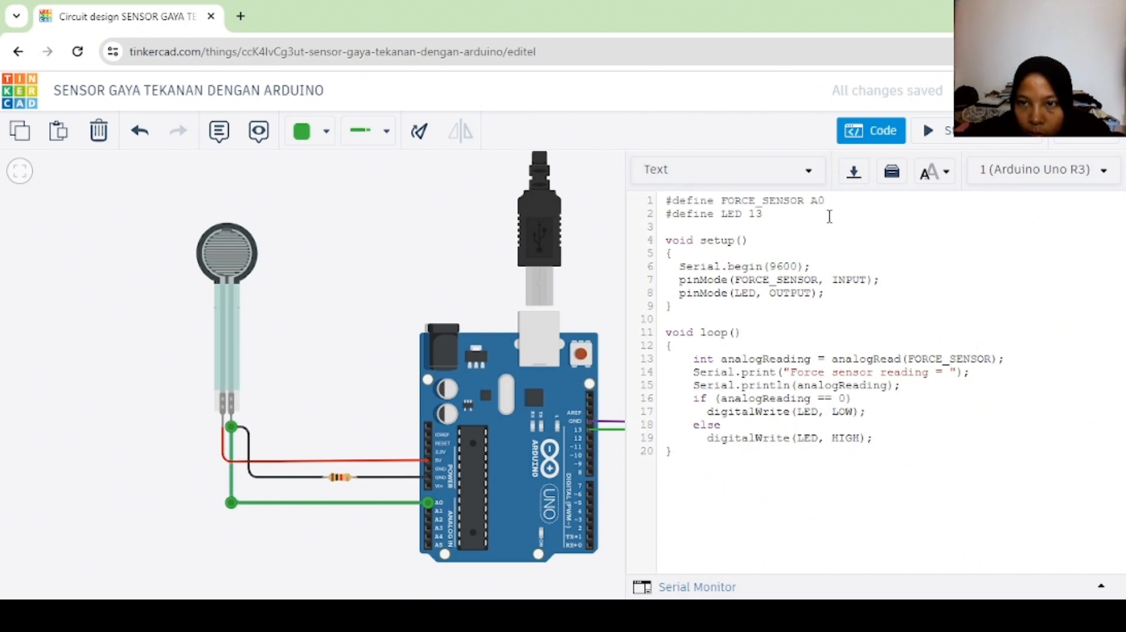
left_click(957, 141)
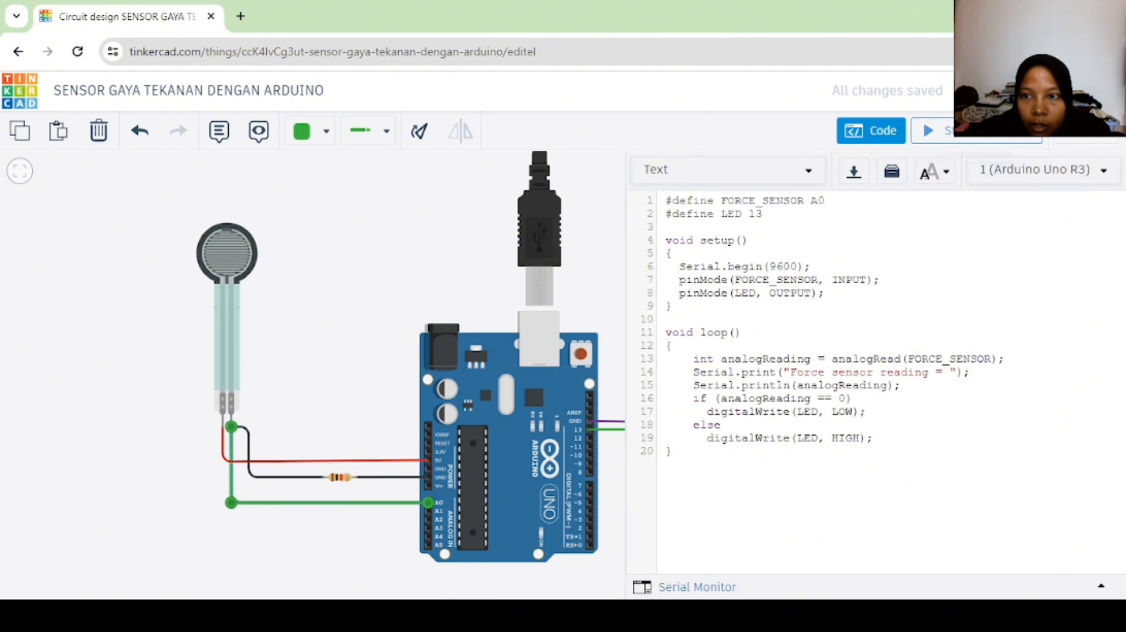
left_click(922, 132)
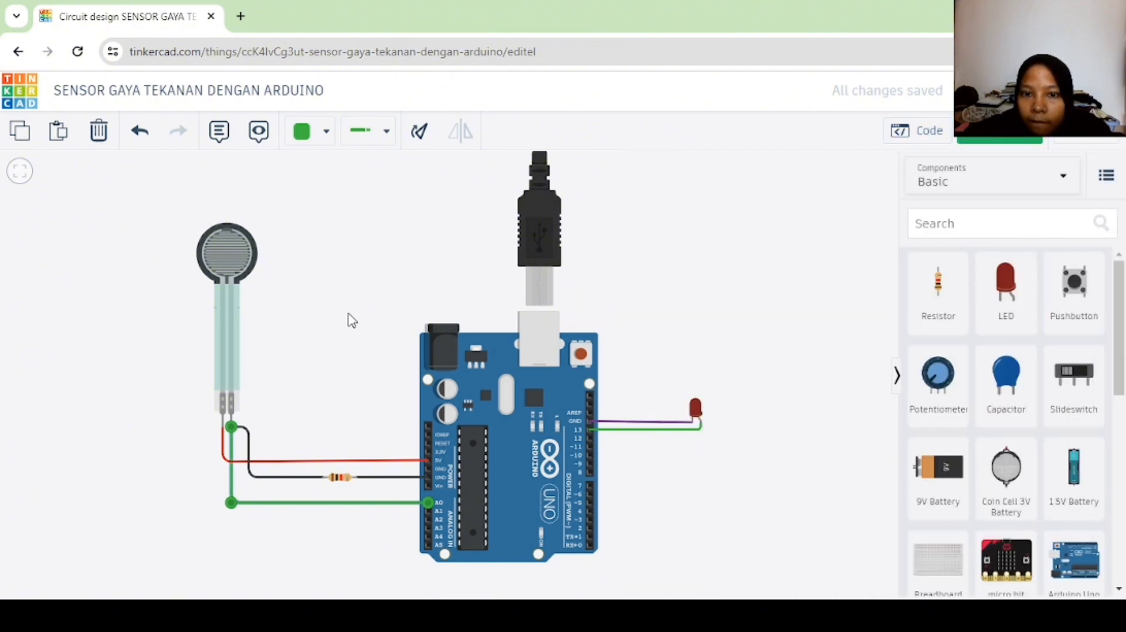
Test the force sensor by applying about 0.82 N and about 0.18 N, releasing it to zero after each.
left_click(220, 255)
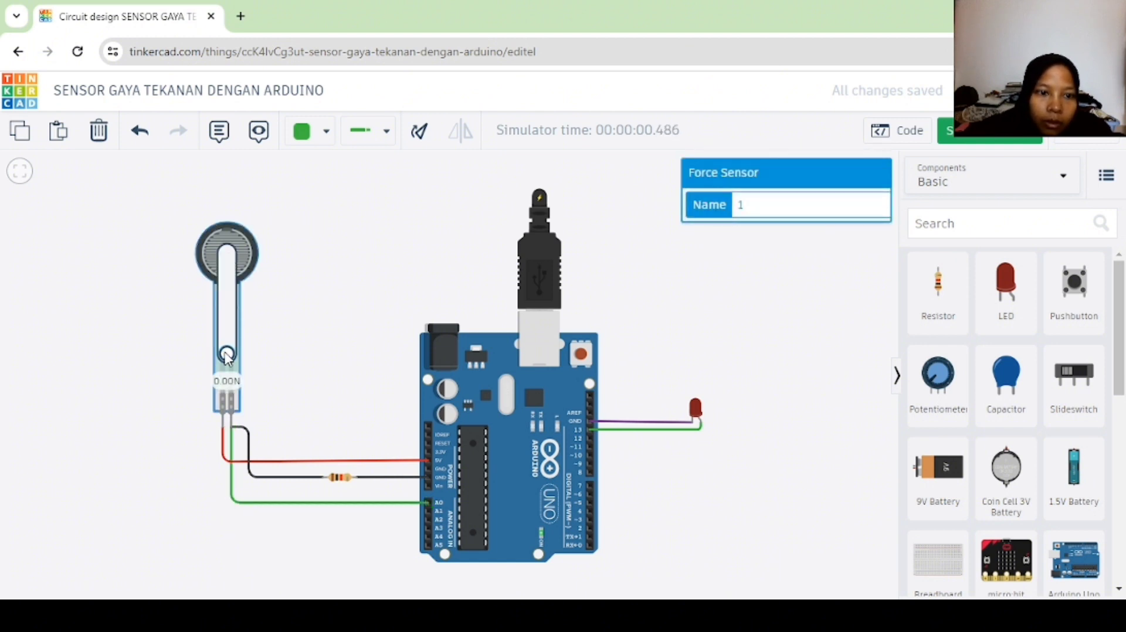
left_click_drag(228, 354, 227, 327)
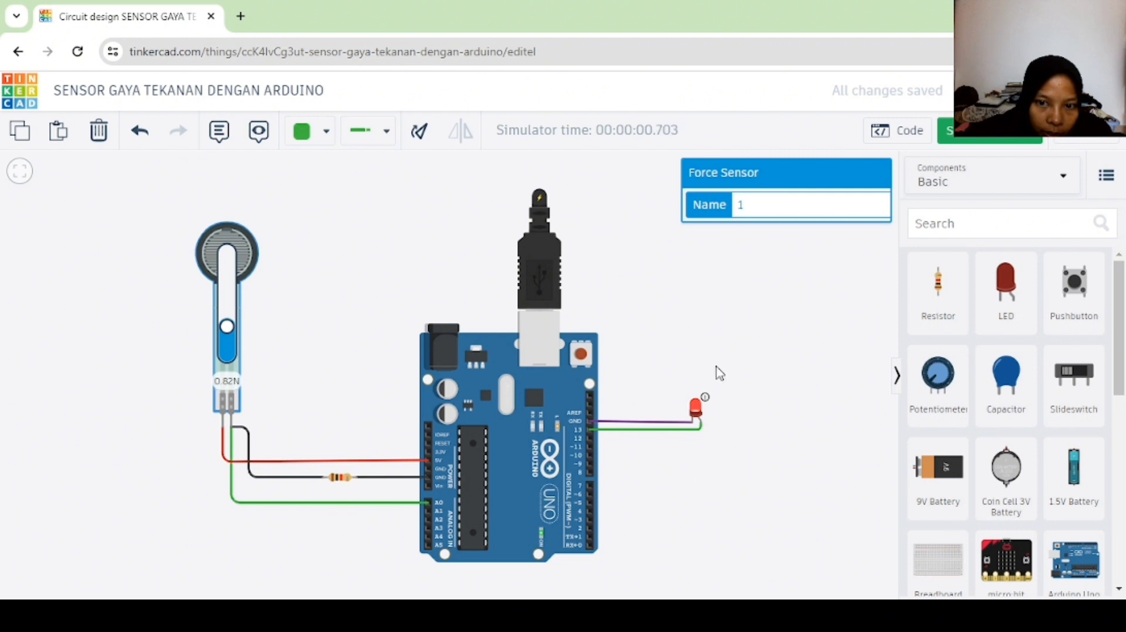
left_click_drag(234, 330, 237, 369)
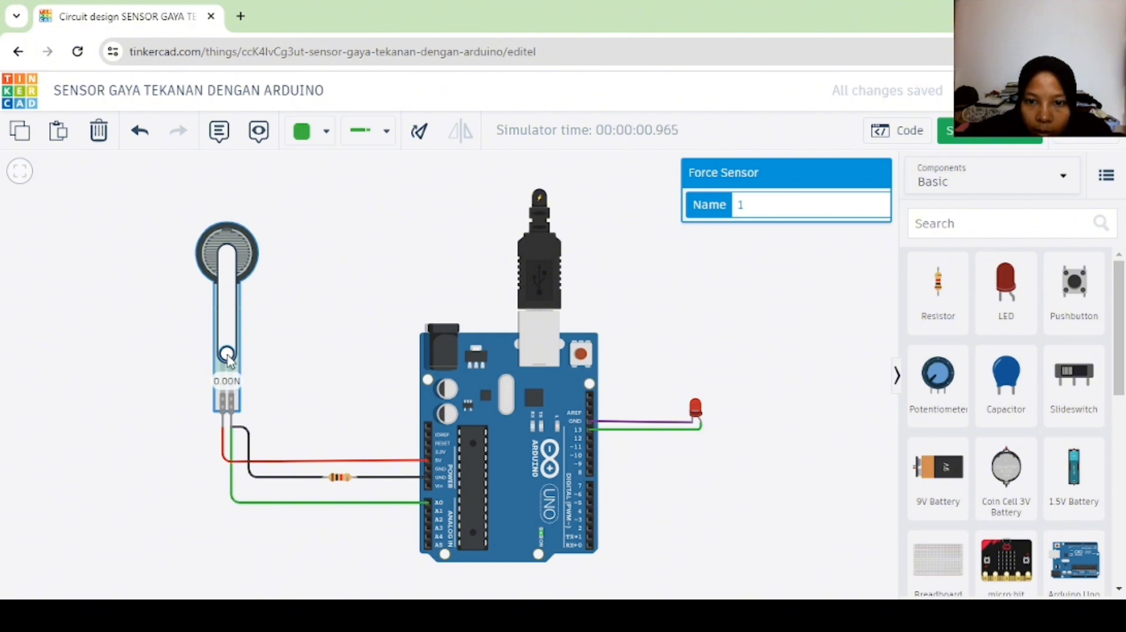
left_click_drag(230, 359, 227, 345)
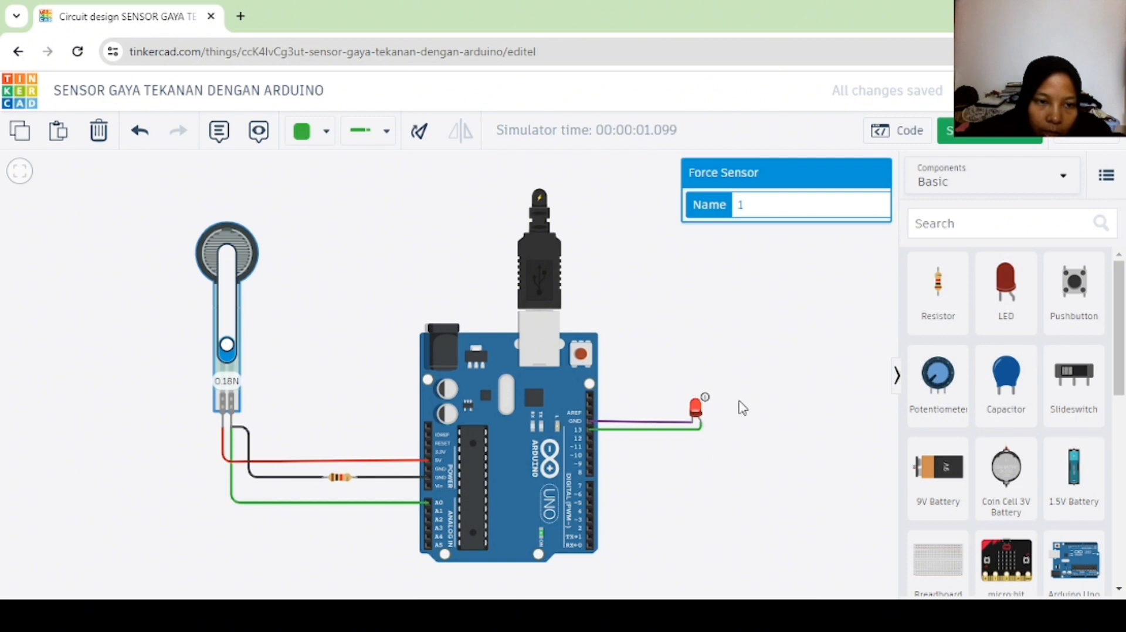
left_click_drag(229, 350, 228, 359)
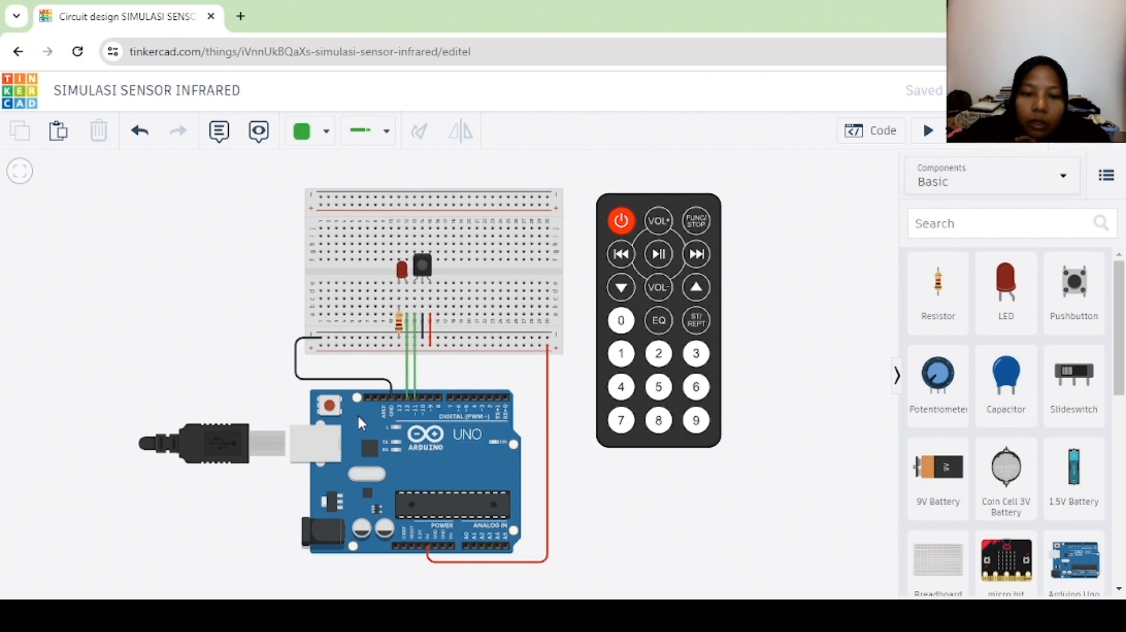
Inspect the Arduino Uno R3, IR remote, IR sensor, LED and resistor in the infrared circuit, leaving no stray wire.
left_click(414, 448)
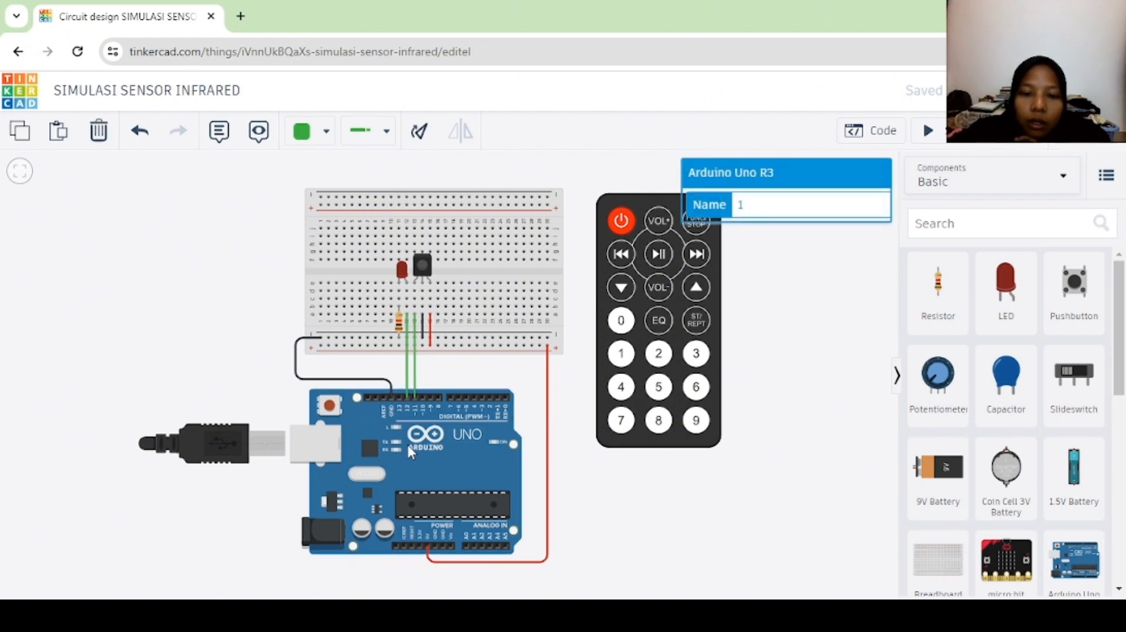
left_click(629, 293)
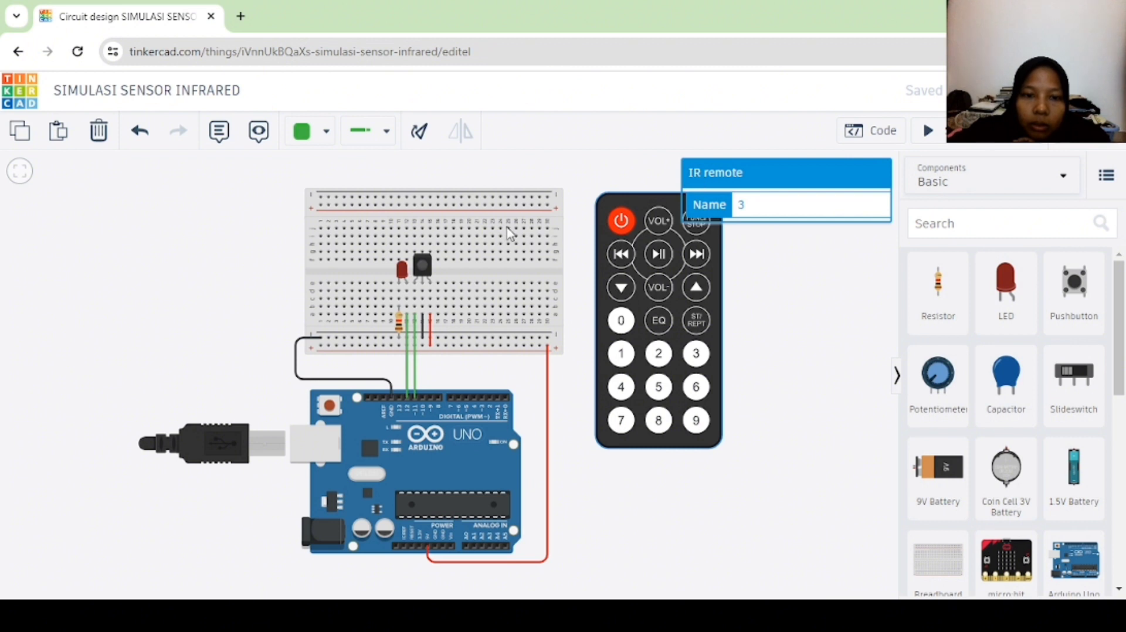
left_click(425, 269)
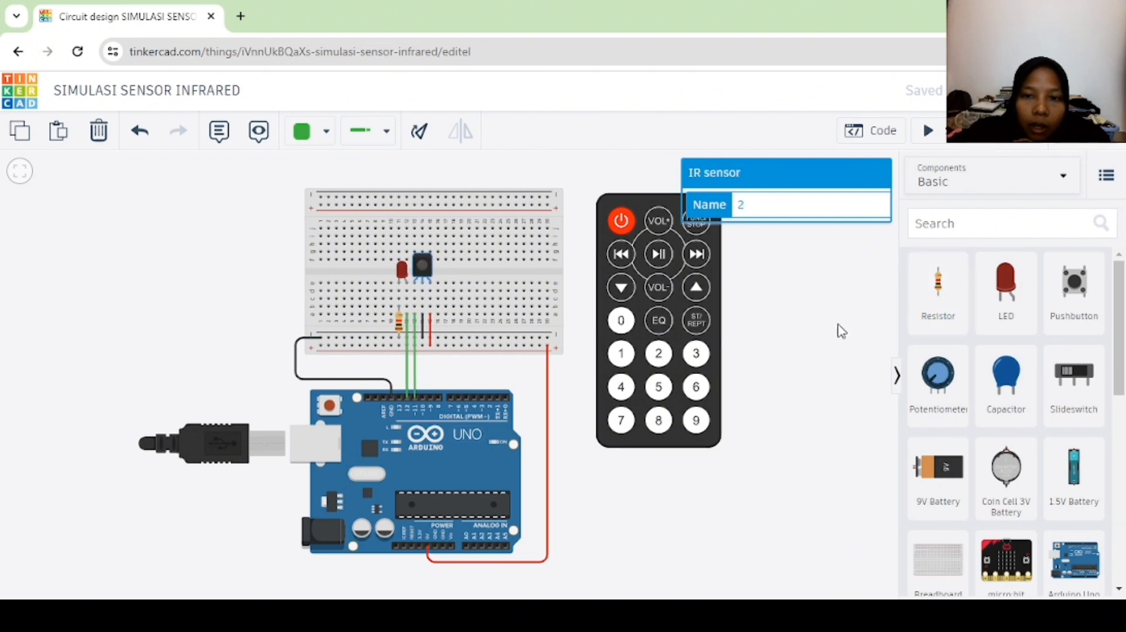
left_click(403, 270)
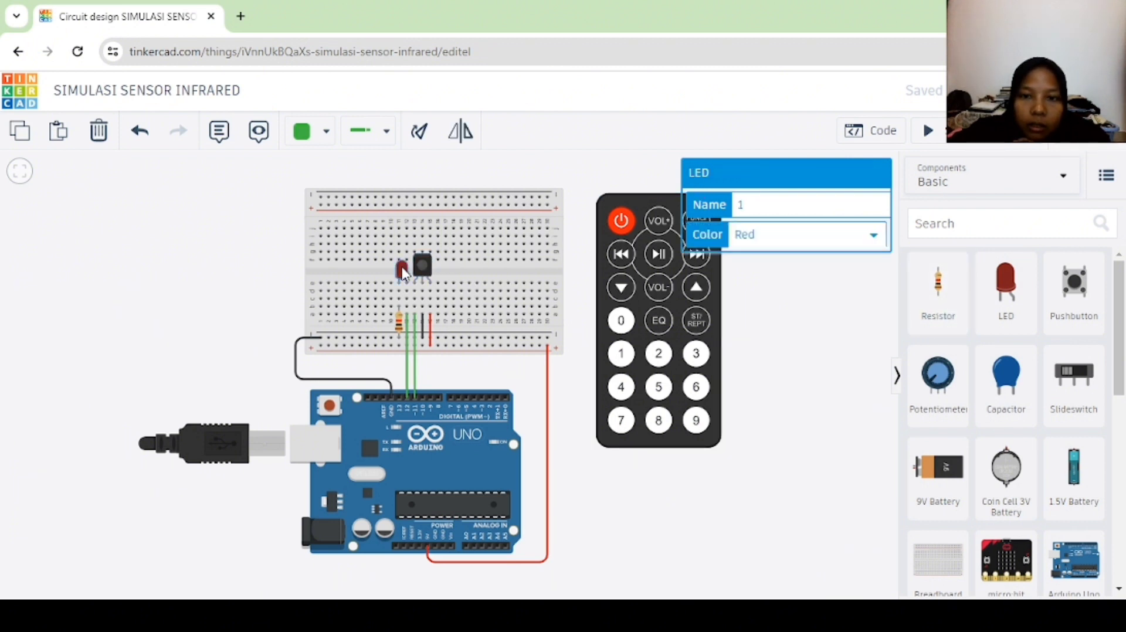
left_click(400, 330)
left_click(539, 305)
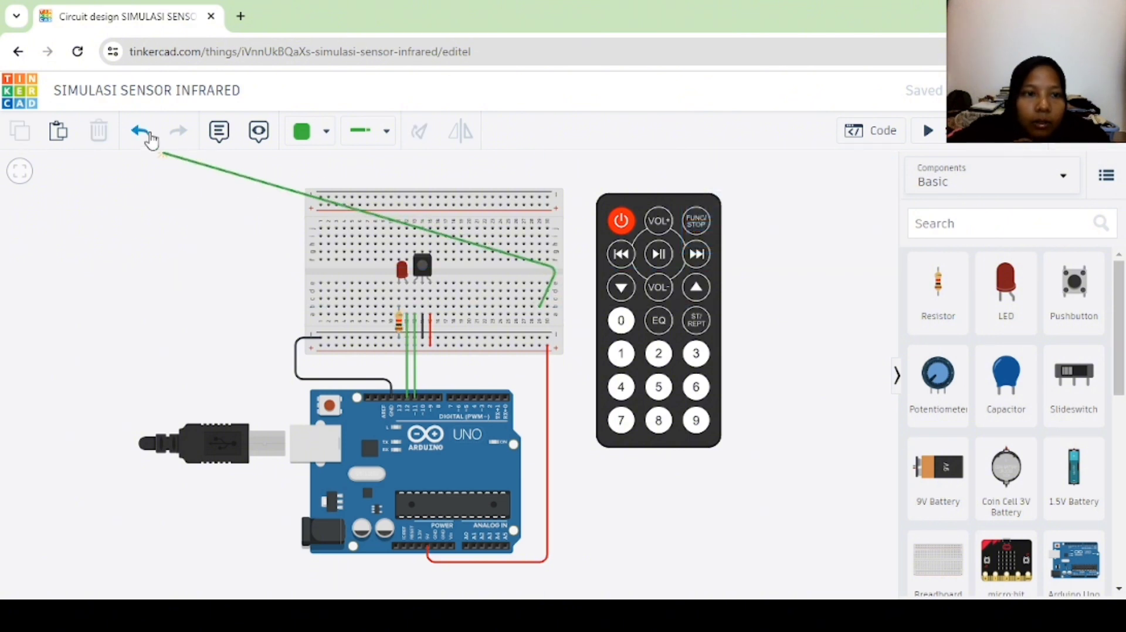
left_click(141, 132)
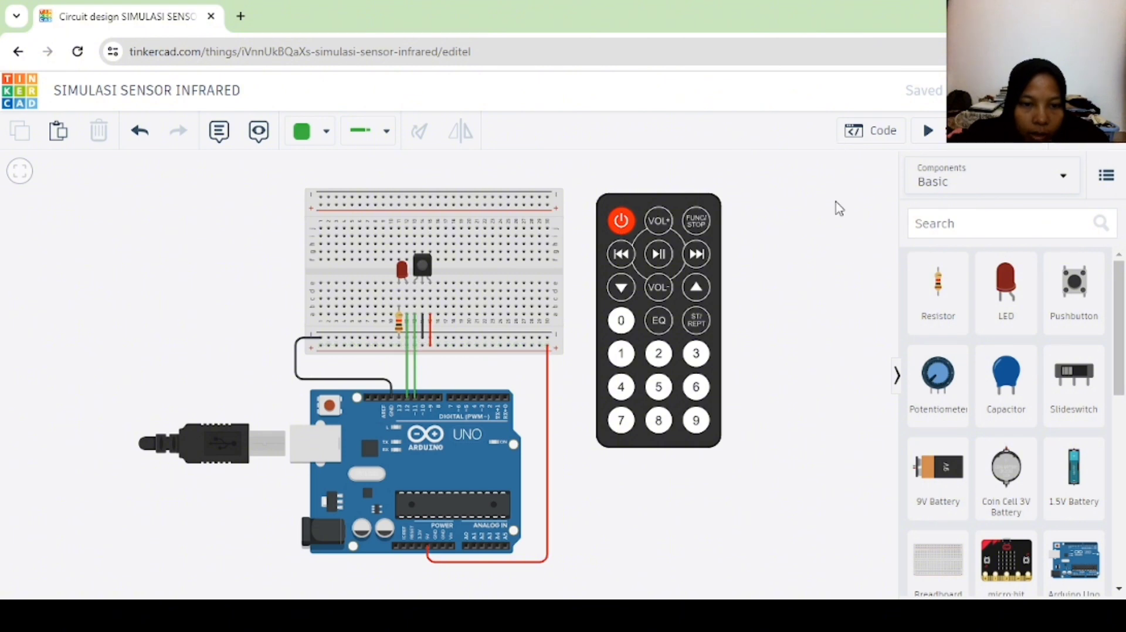
Review the infrared receiver's Arduino code and run the simulation to try a number button on the IR remote.
left_click(877, 143)
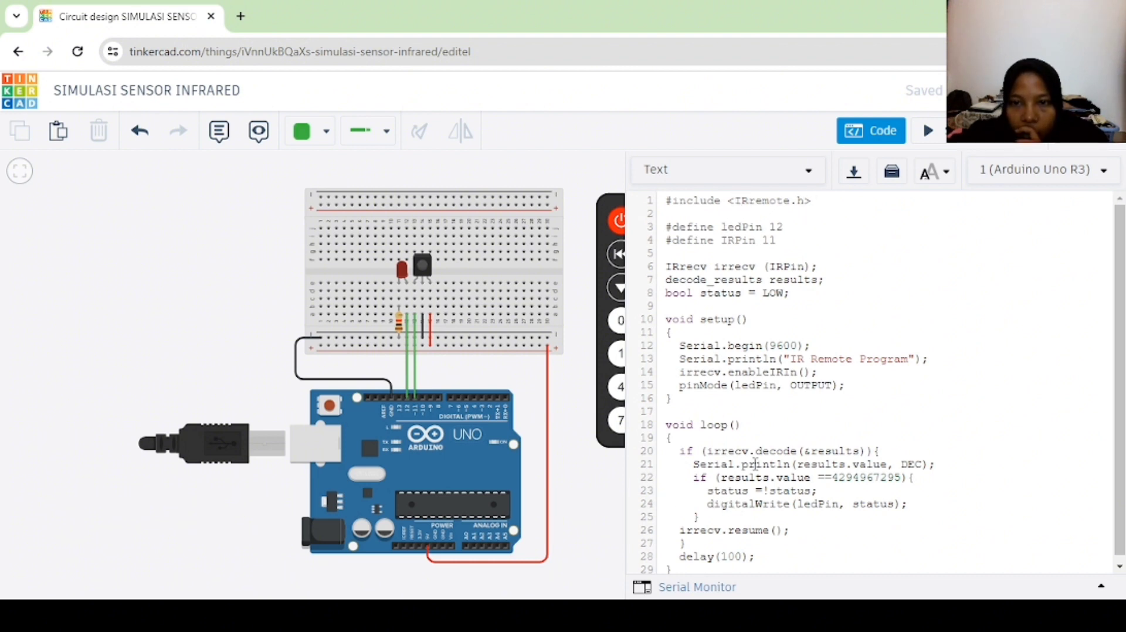
scroll(768, 463, "down", 1)
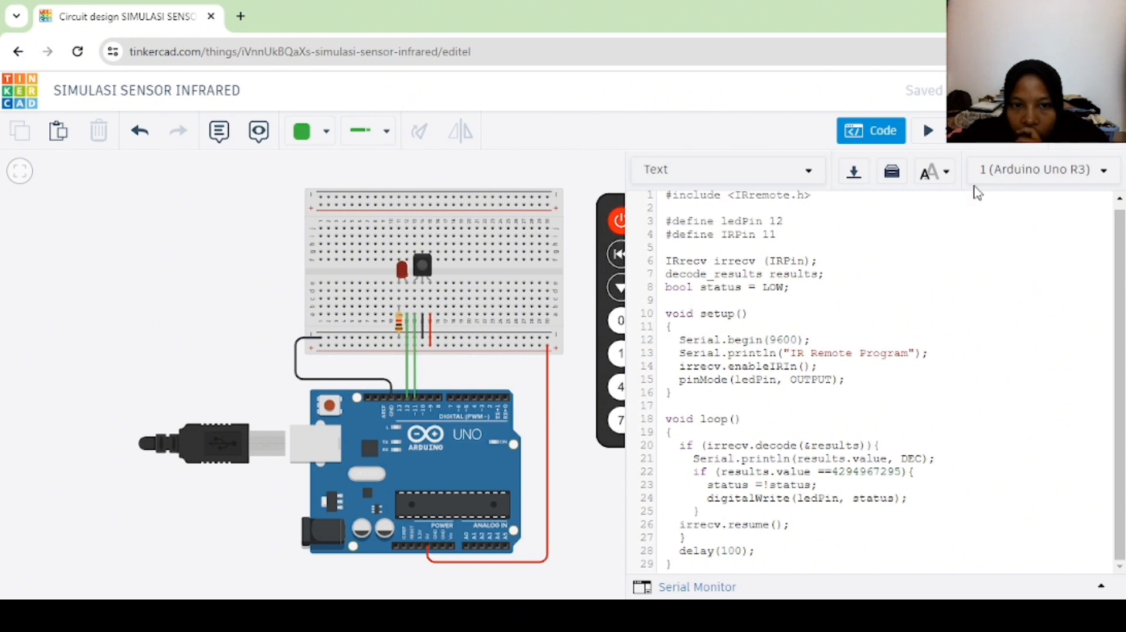
left_click(931, 131)
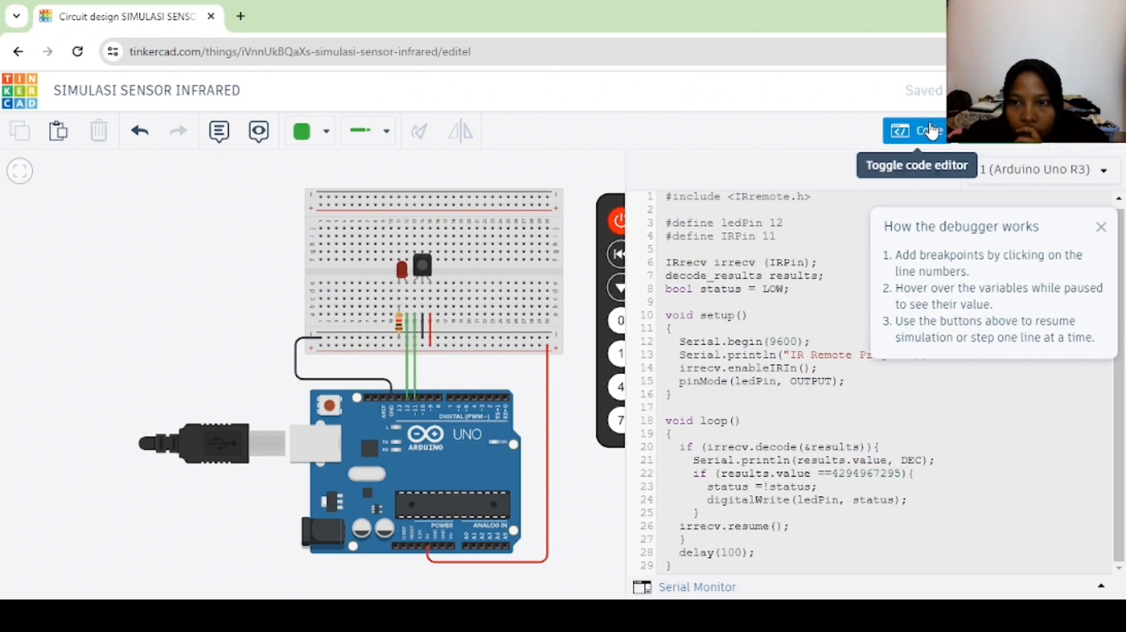
left_click(932, 131)
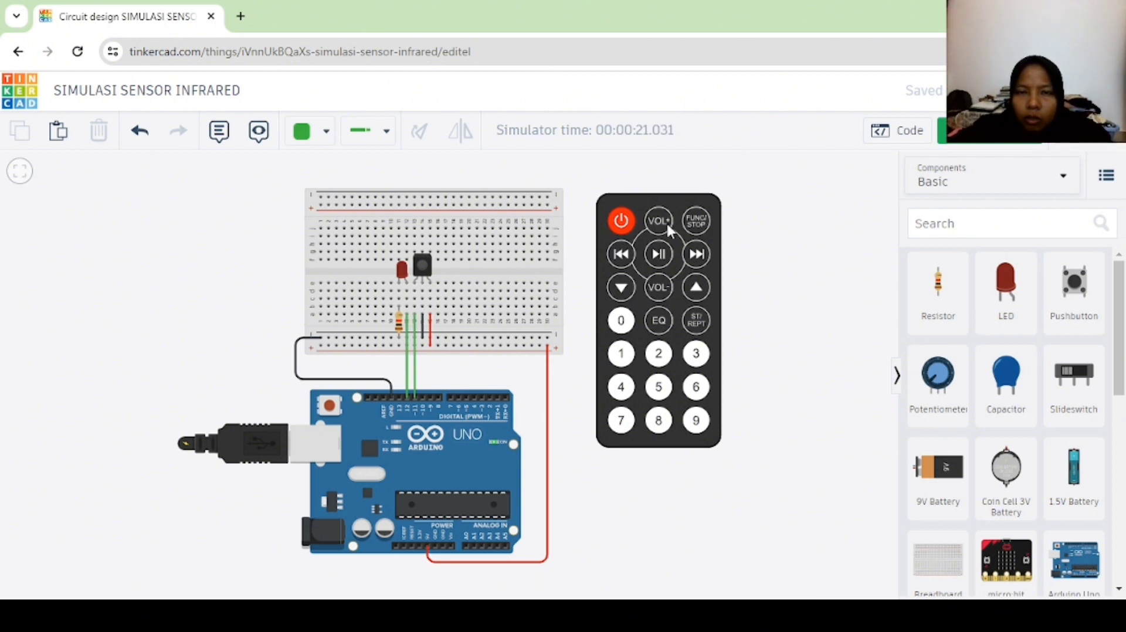
left_click(645, 343)
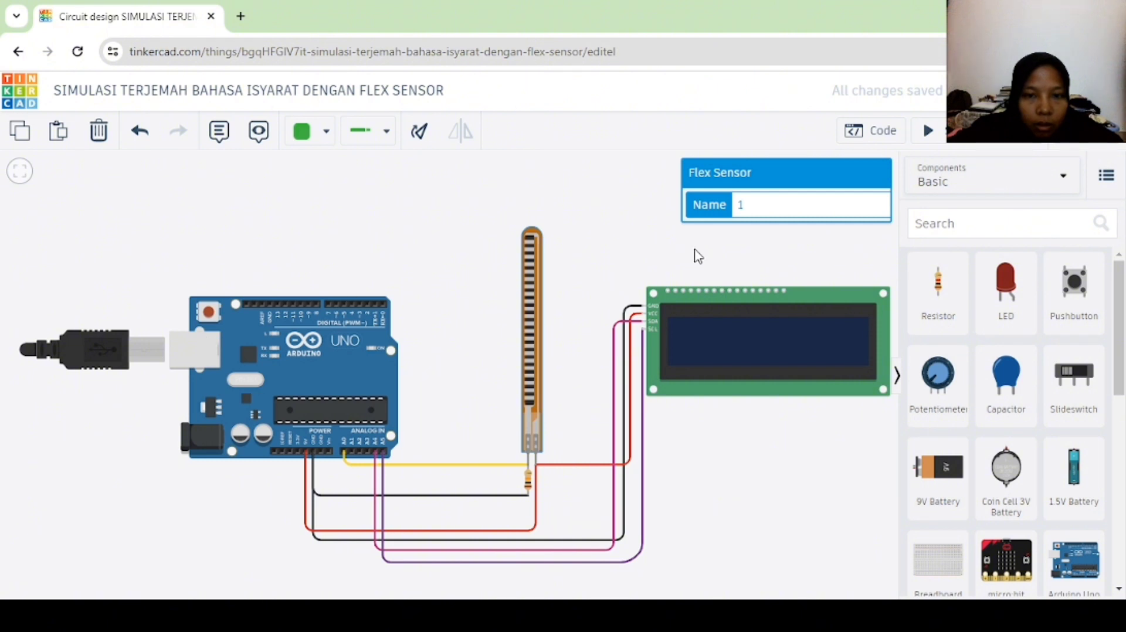
Inspect the settings of the LCD 16 x 2 (I2C) and the block and text code of the flex sensor project.
left_click(751, 371)
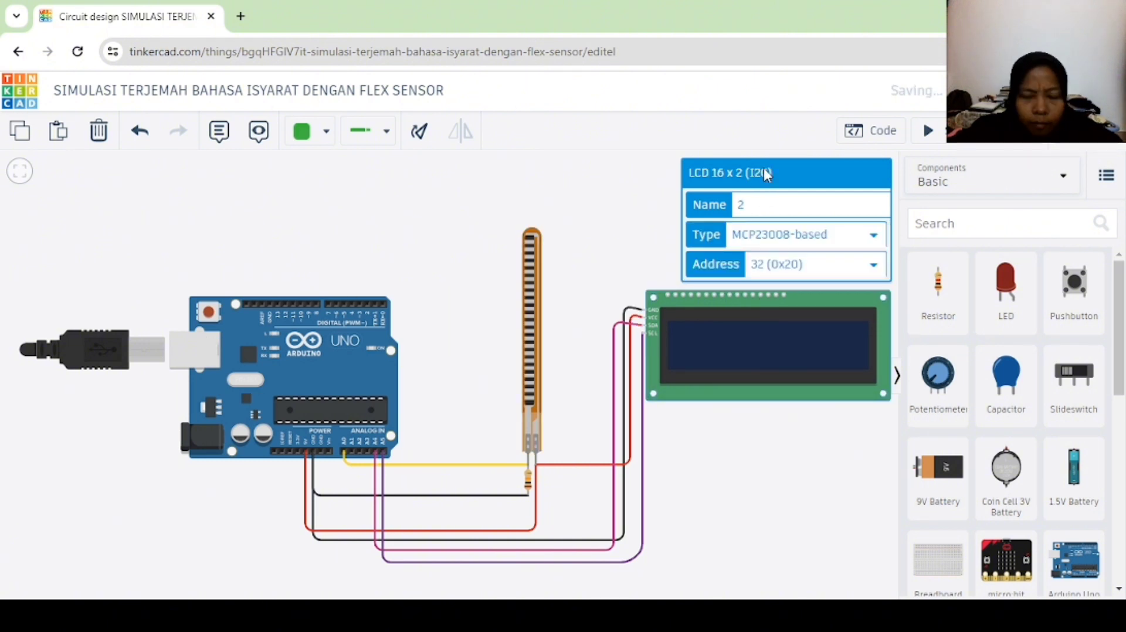
left_click(722, 464)
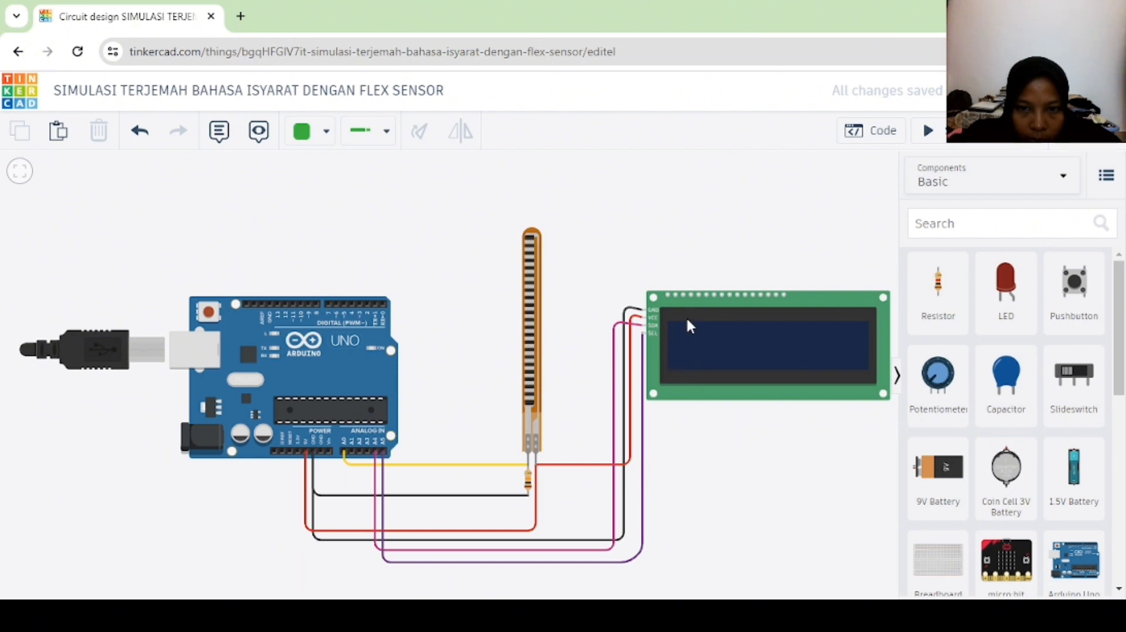
left_click(878, 131)
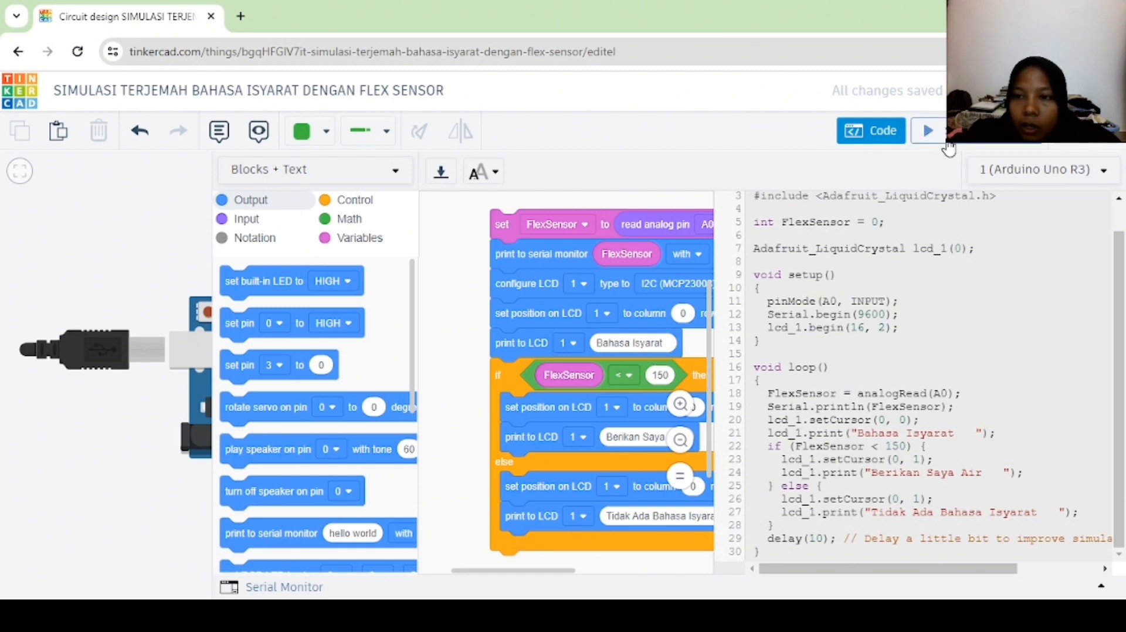
Run the simulation with the code editor hidden and bend the flex sensor to about 98°, then straighten it to 0°.
left_click(927, 129)
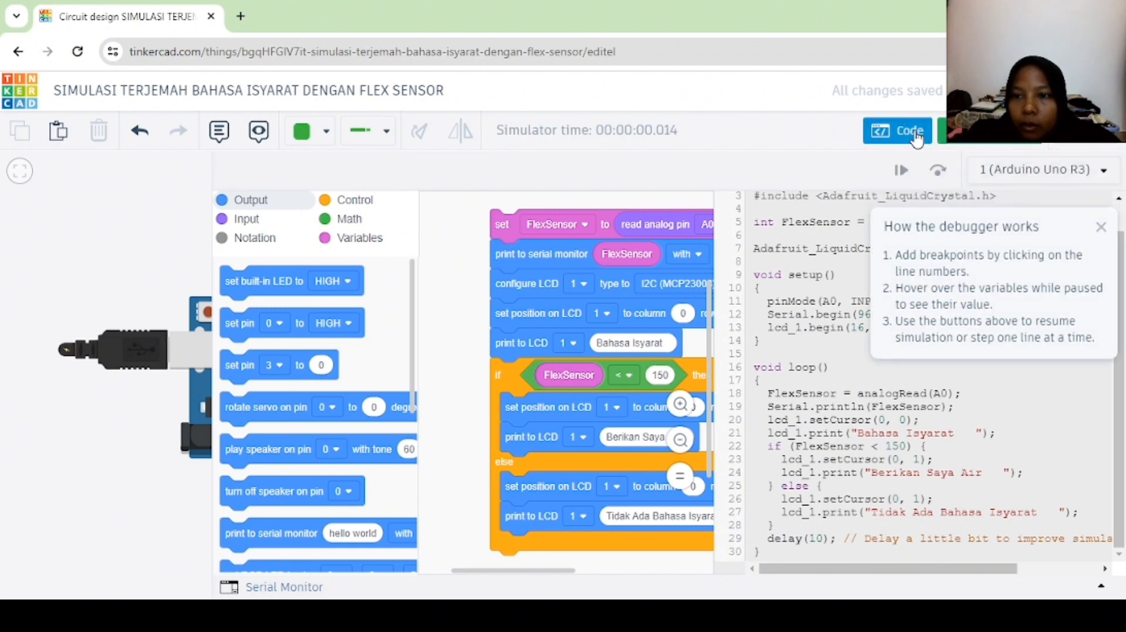
left_click(917, 135)
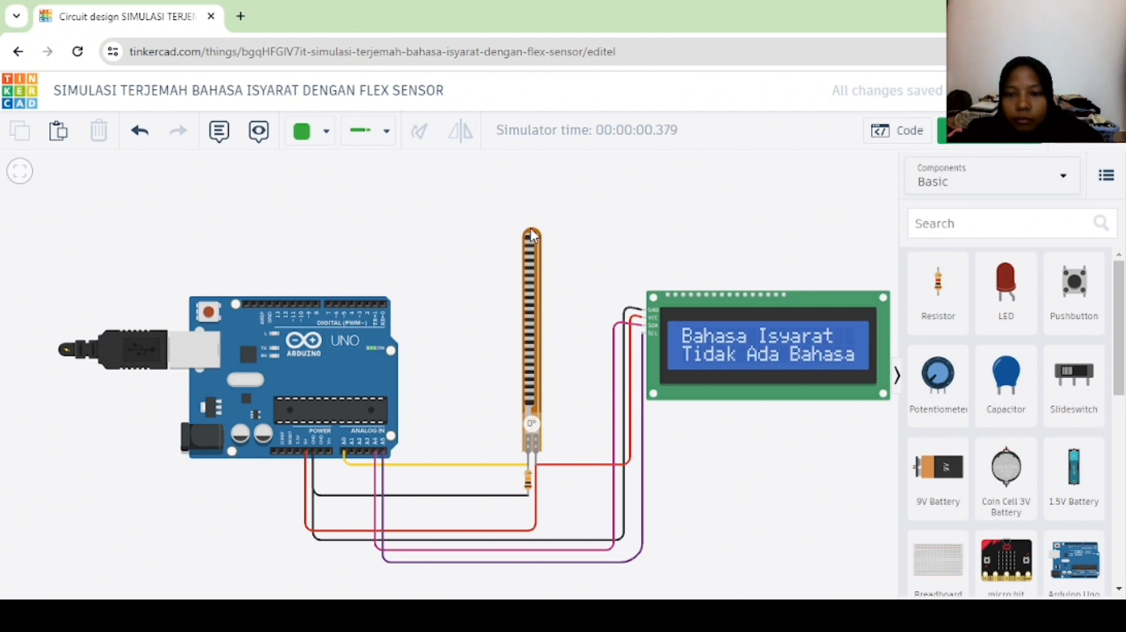
left_click_drag(532, 234, 540, 341)
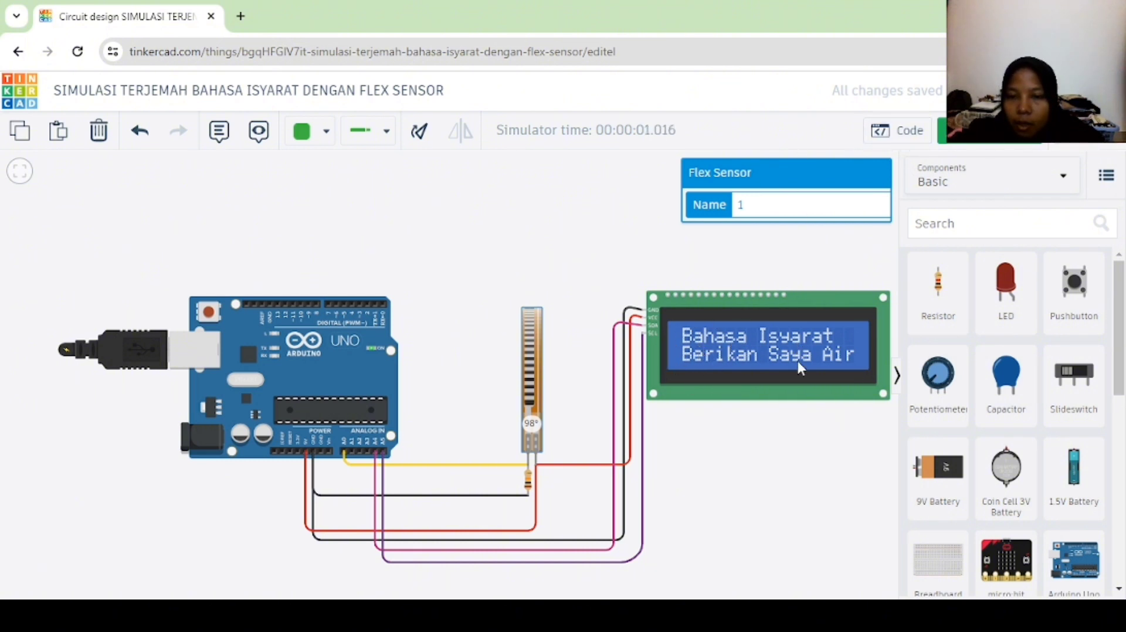
left_click_drag(534, 314, 546, 216)
left_click(530, 312)
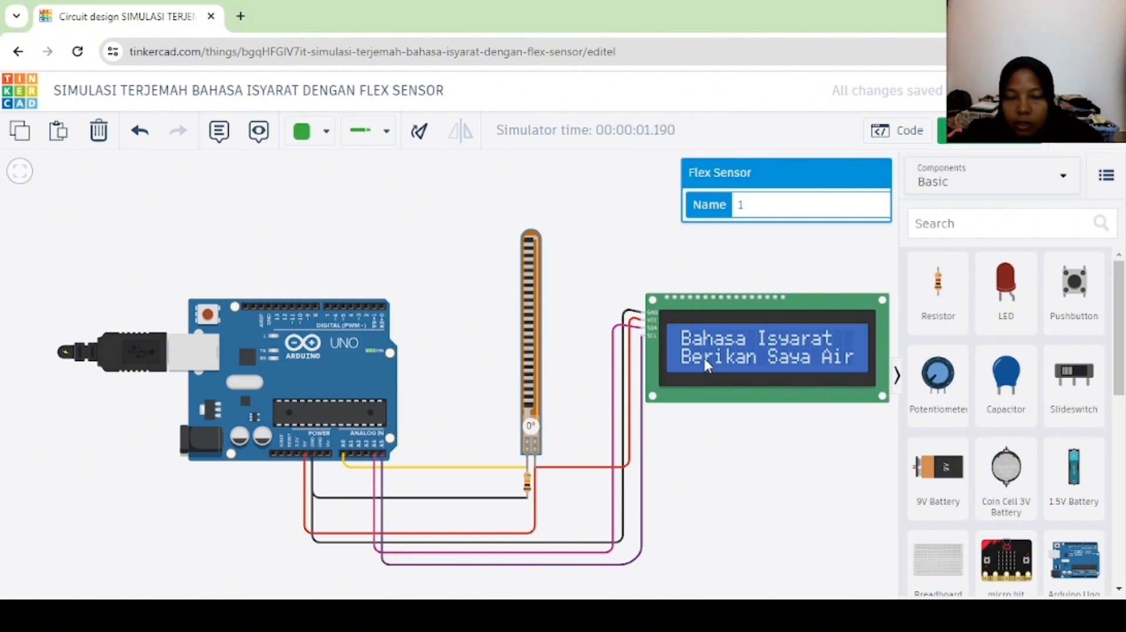
left_click_drag(794, 287, 796, 280)
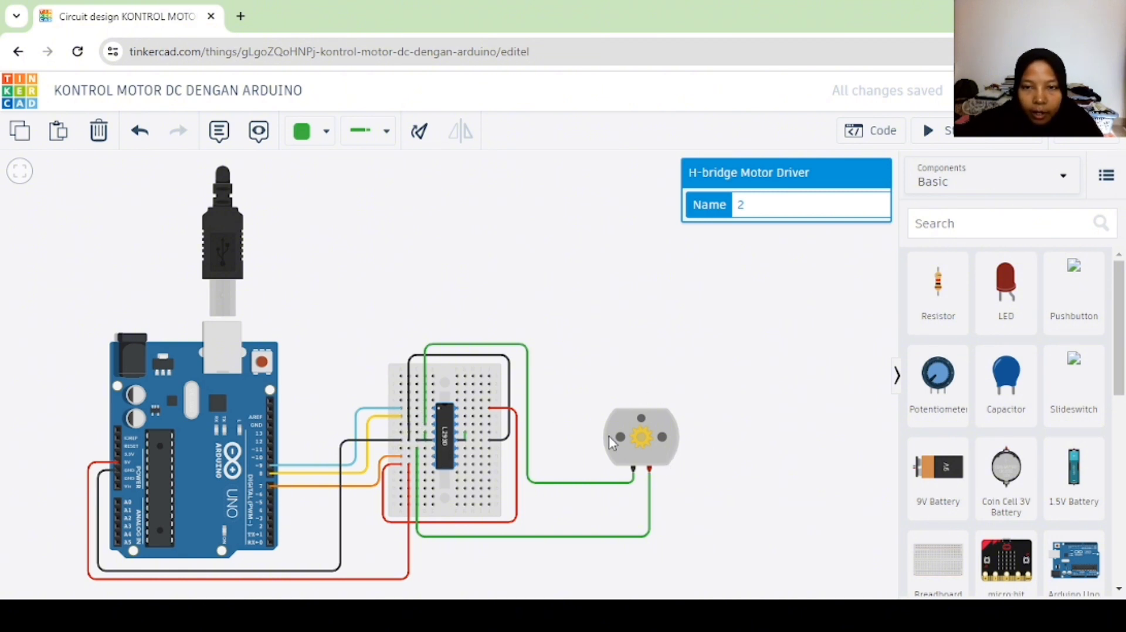
Review the DC motor's Arduino code and run the simulation to observe the motor's speed up close.
left_click(870, 141)
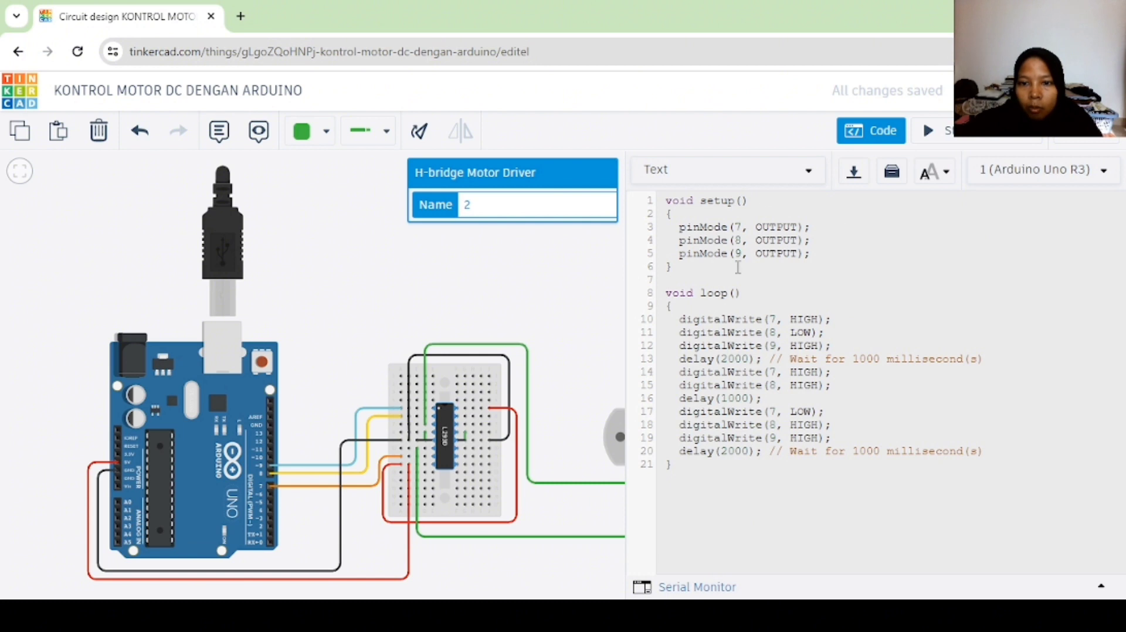
left_click(942, 130)
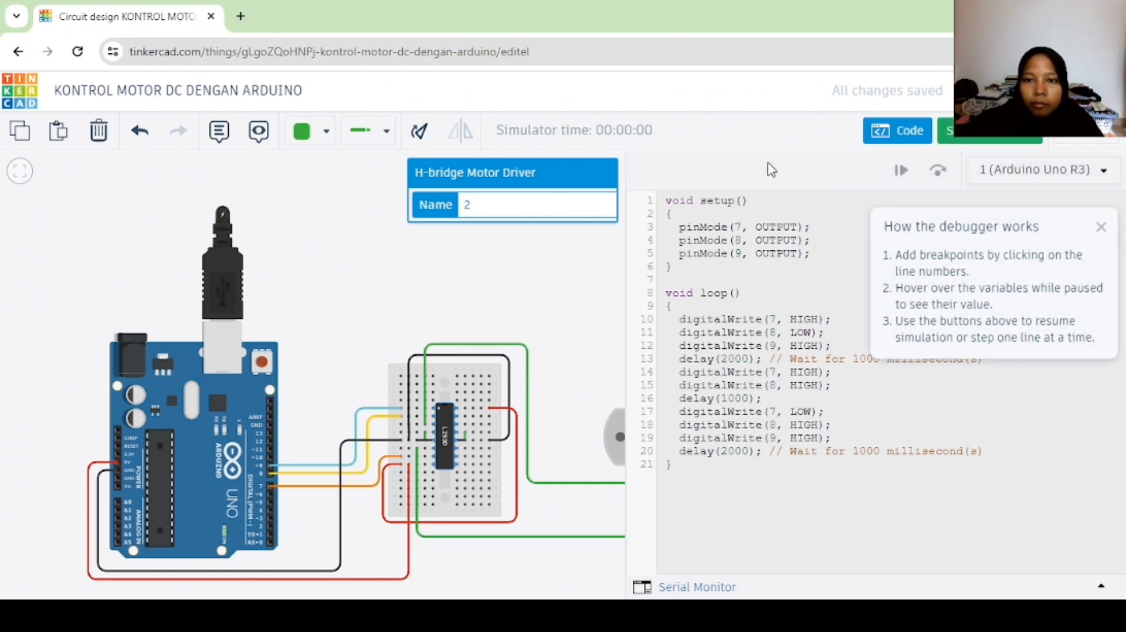
left_click(907, 134)
scroll(738, 427, "up", 2)
scroll(611, 481, "up", 3)
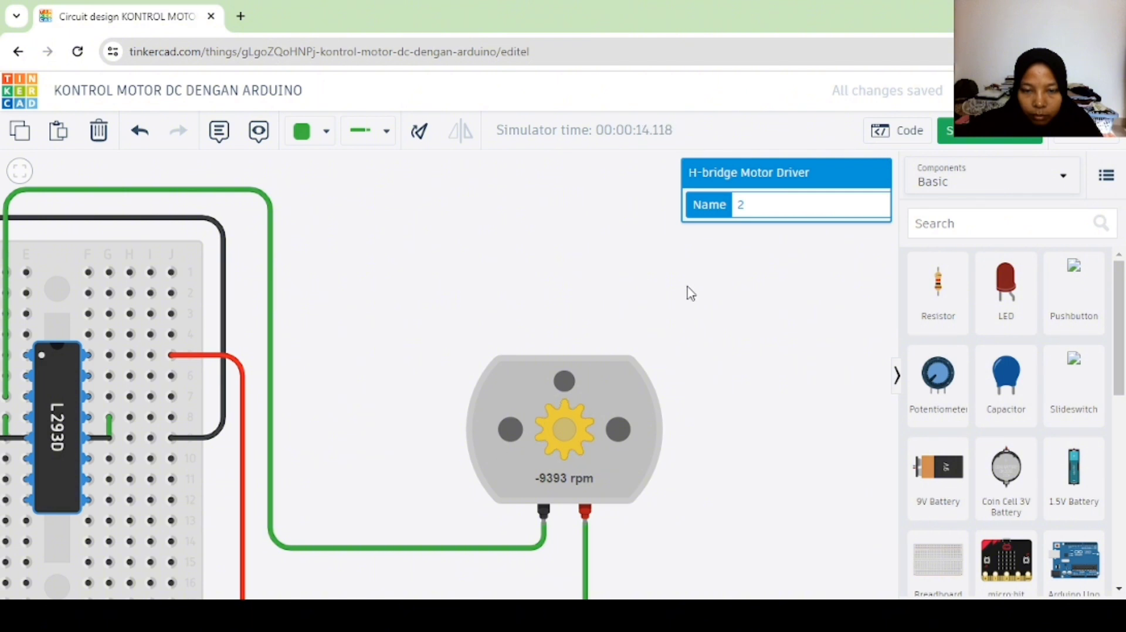
scroll(360, 370, "down", 3)
scroll(207, 375, "down", 1)
scroll(207, 375, "down", 1)
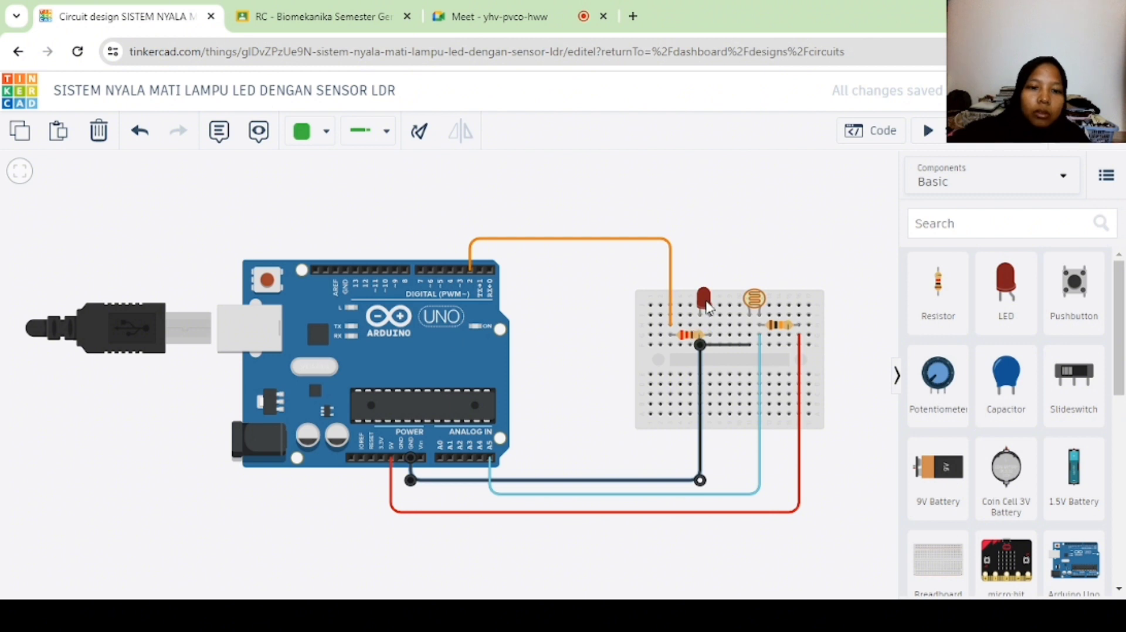
Inspect the properties of the photoresistor and the two resistors on the breadboard of the LDR lamp circuit.
left_click(757, 300)
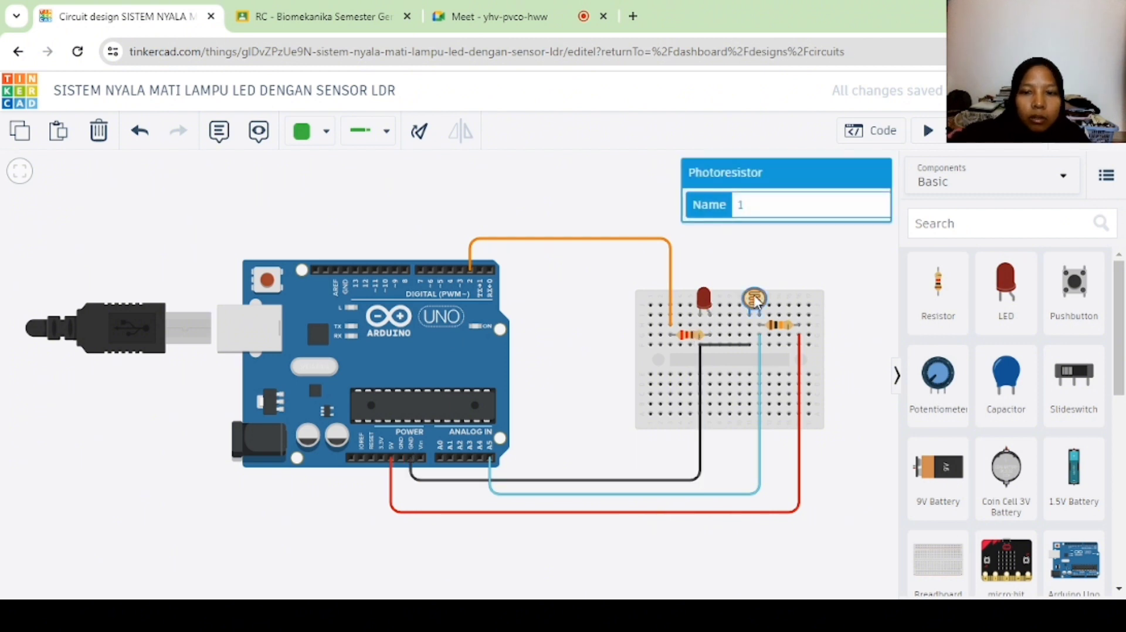
left_click(775, 327)
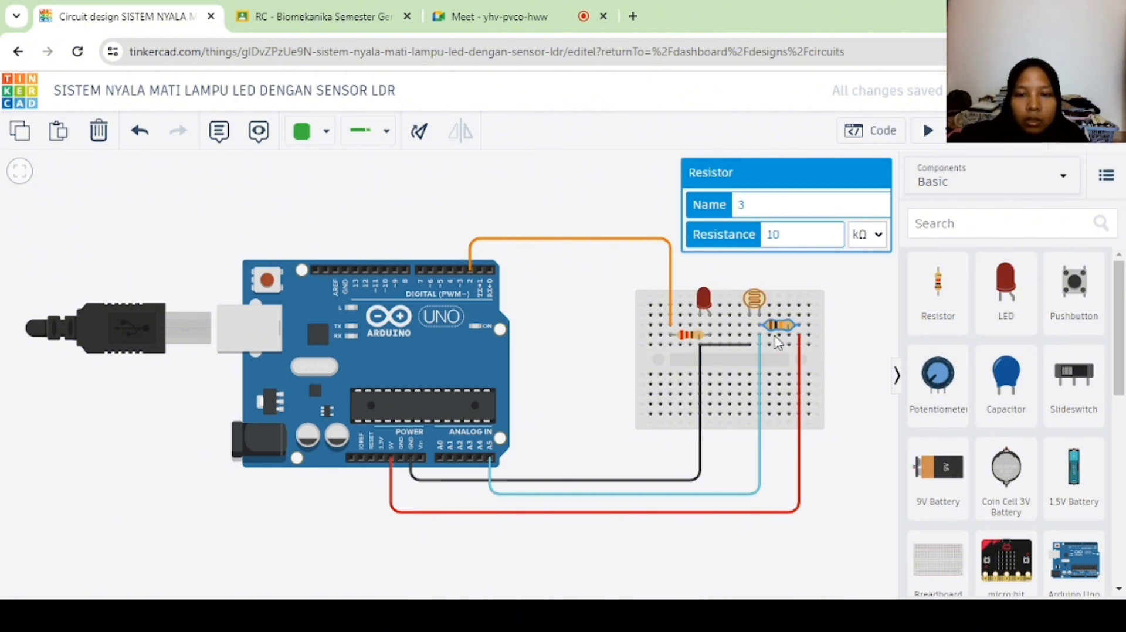
left_click(688, 337)
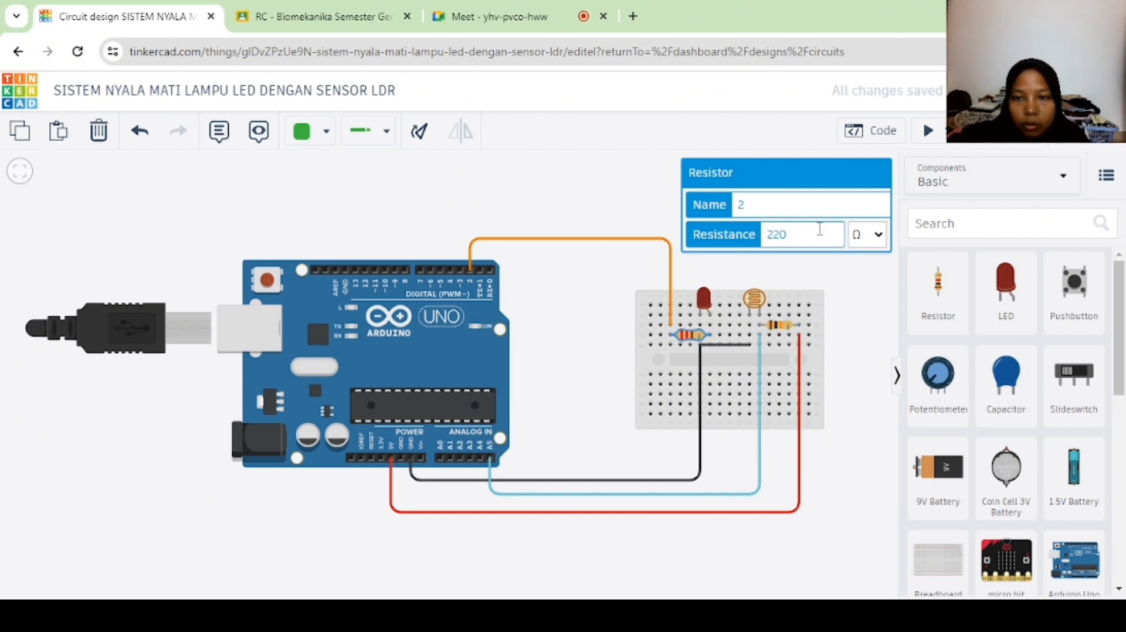
left_click(853, 331)
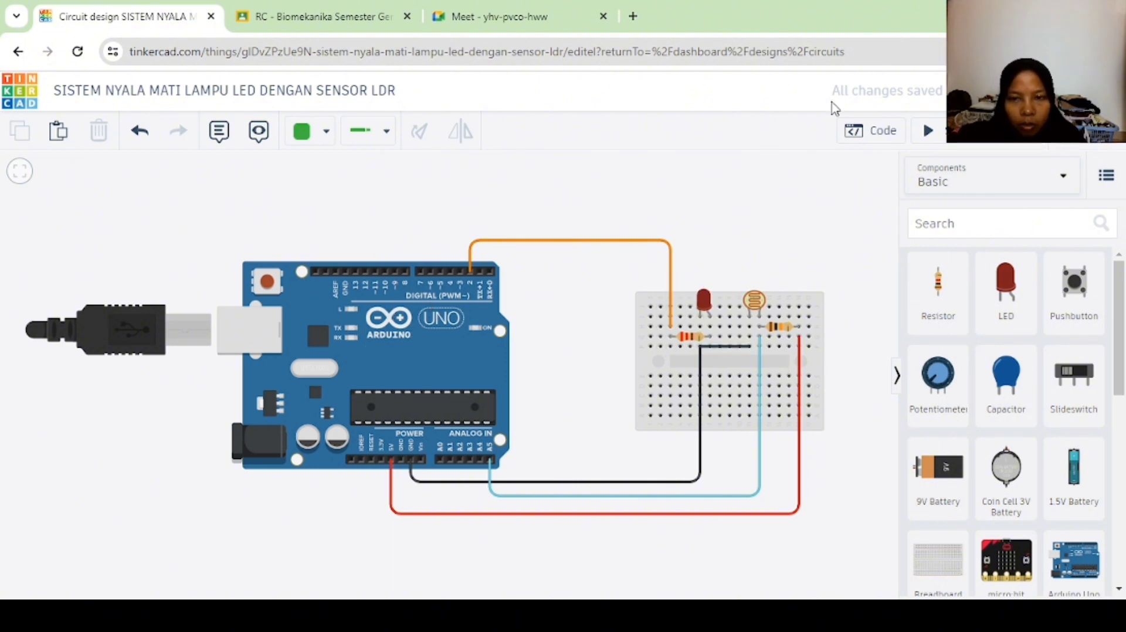
Review the LDR circuit's Arduino code and start the simulation, dismissing the debugger tips and hiding the code editor.
left_click(883, 132)
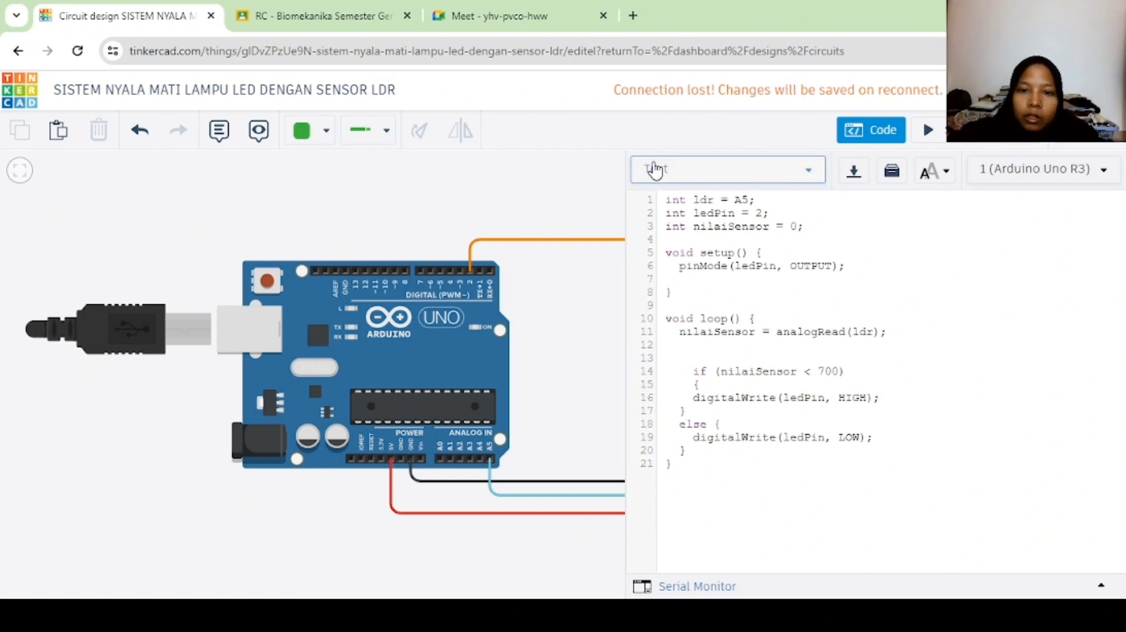
left_click(976, 141)
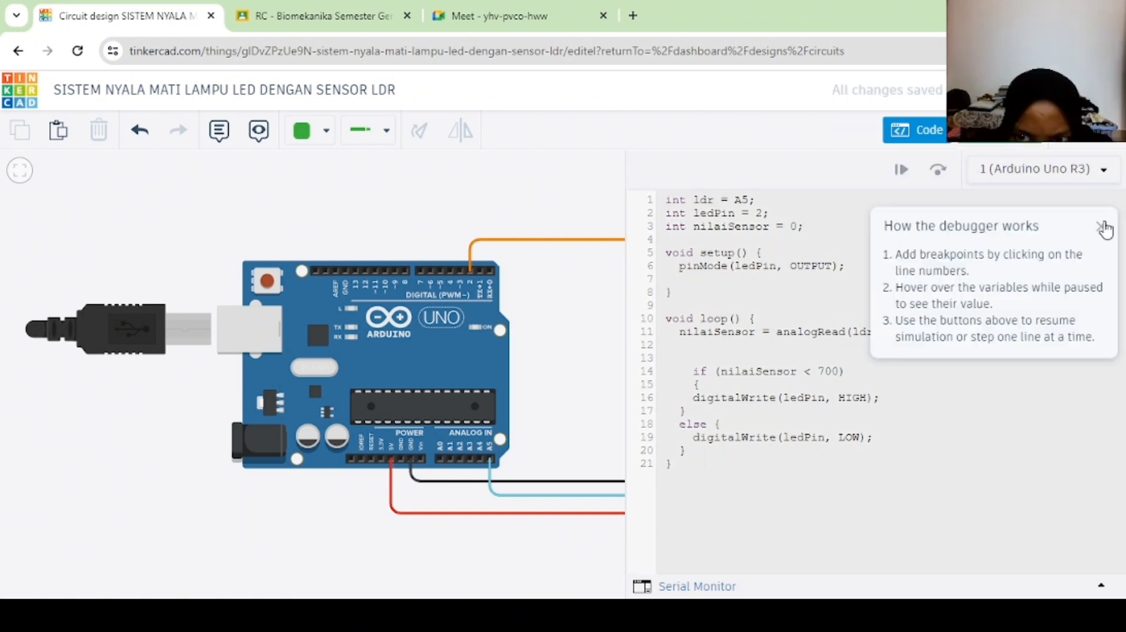
left_click(1104, 228)
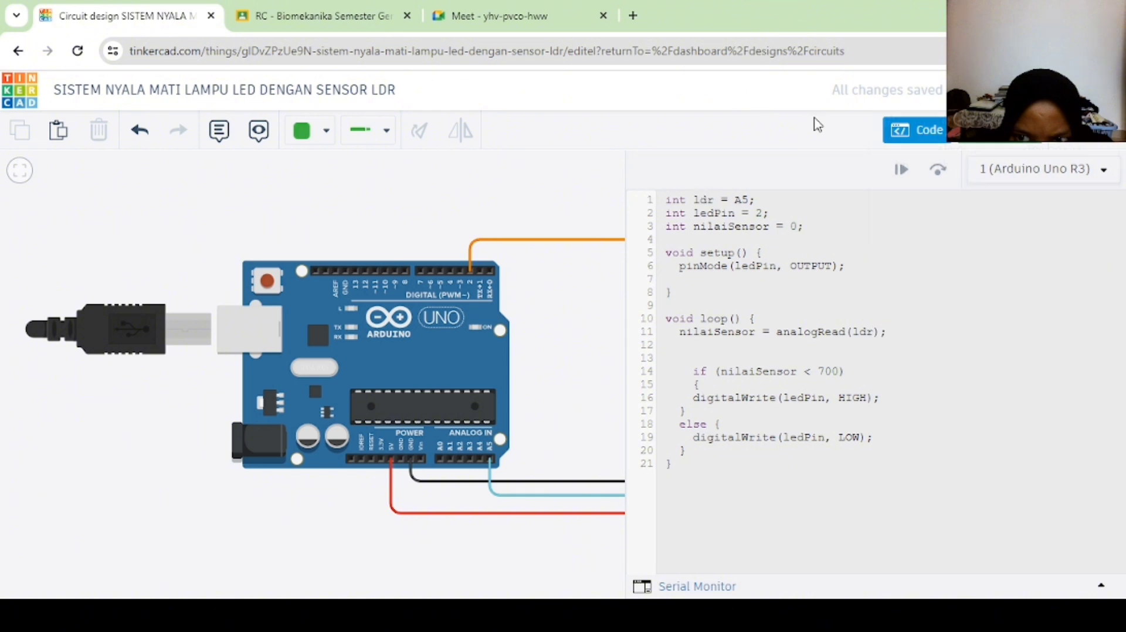
left_click(925, 134)
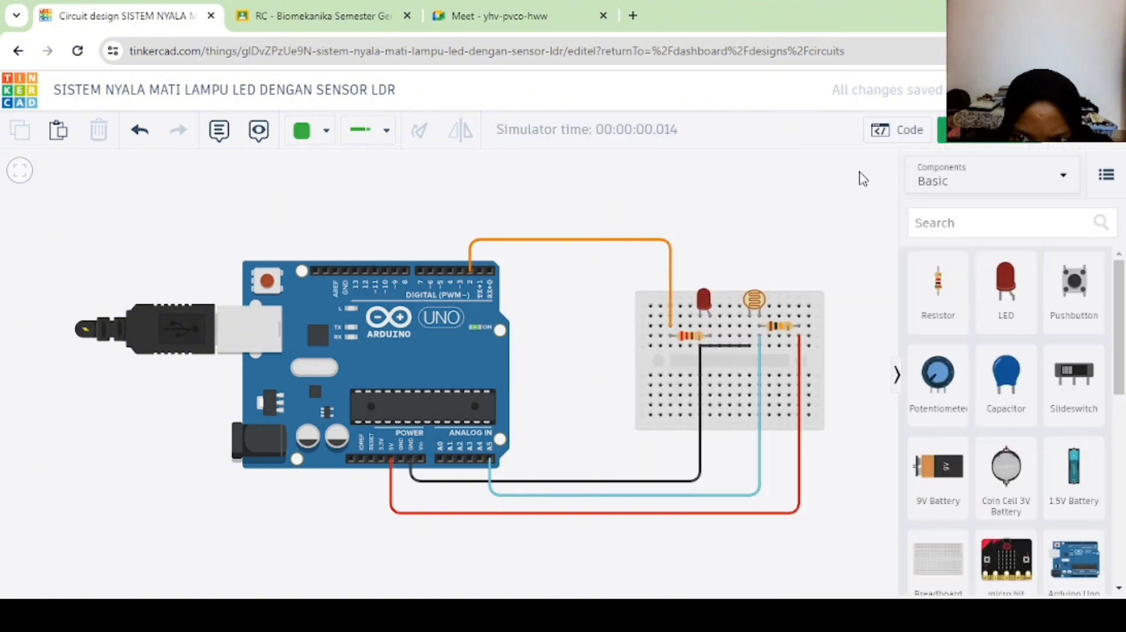
Raise and lower the photoresistor's light level twice to test the LED's response, and stop the simulation.
left_click(755, 301)
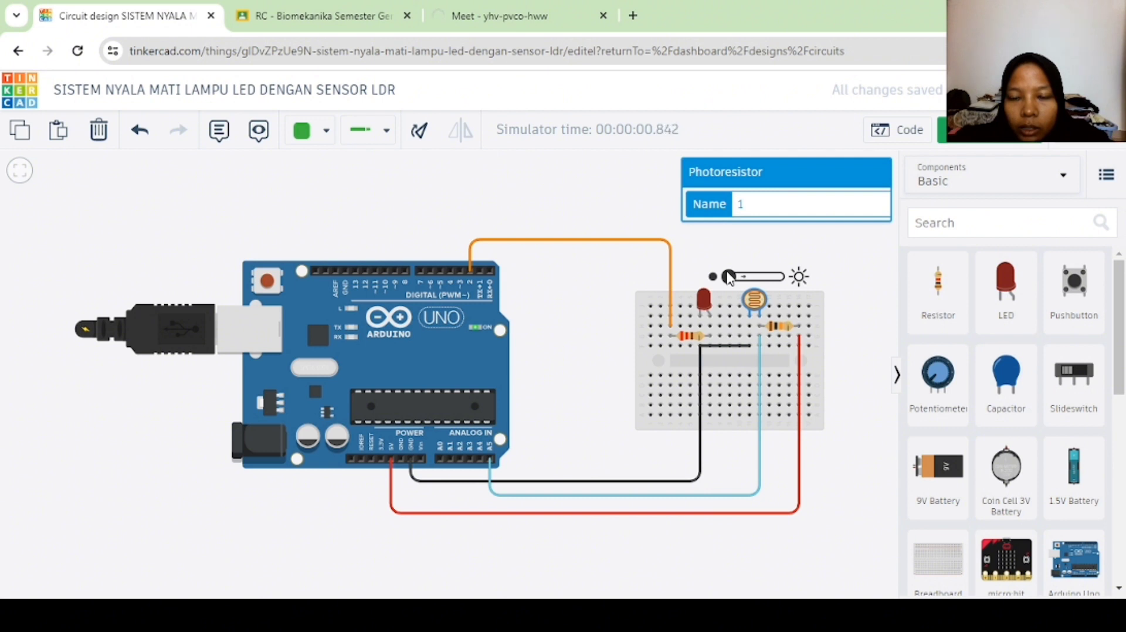
left_click_drag(729, 278, 748, 278)
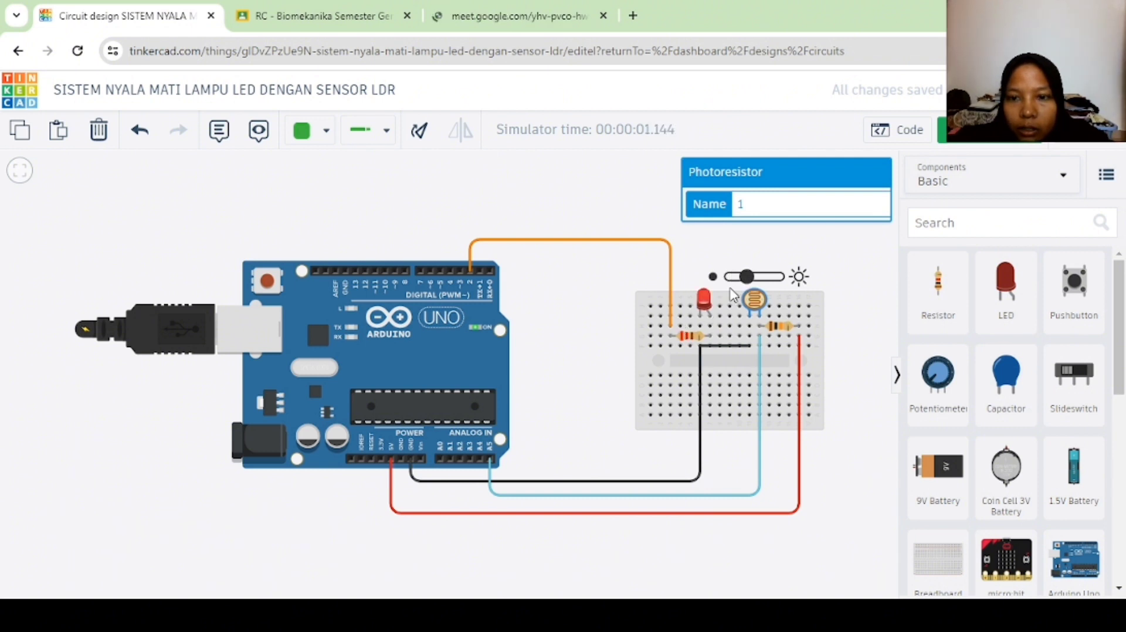
left_click_drag(750, 280, 732, 283)
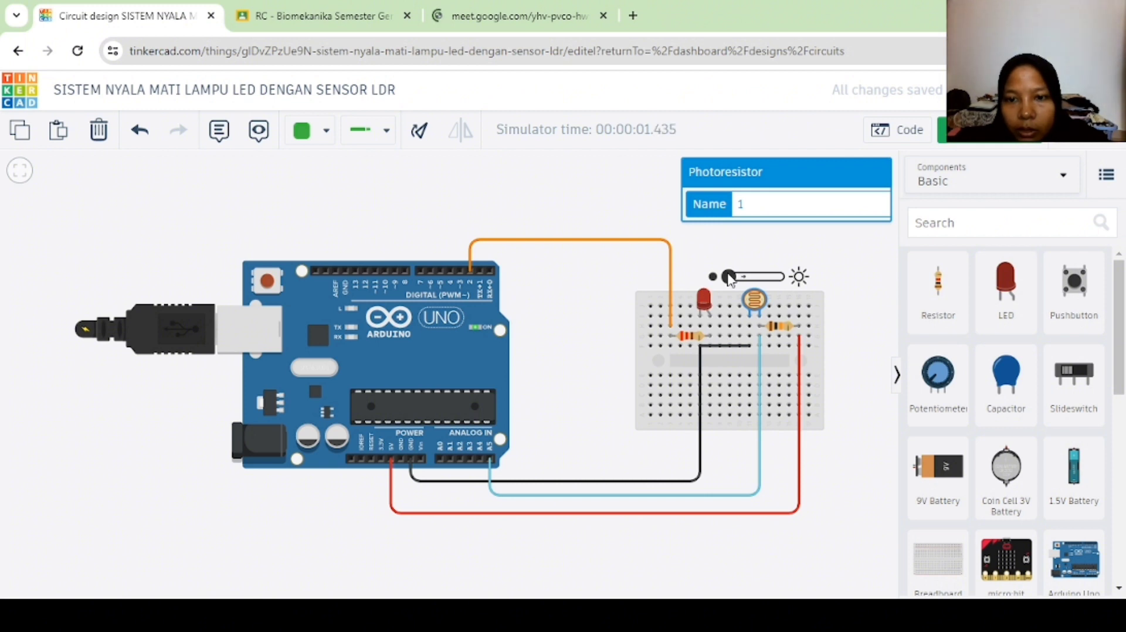
left_click_drag(729, 279, 757, 277)
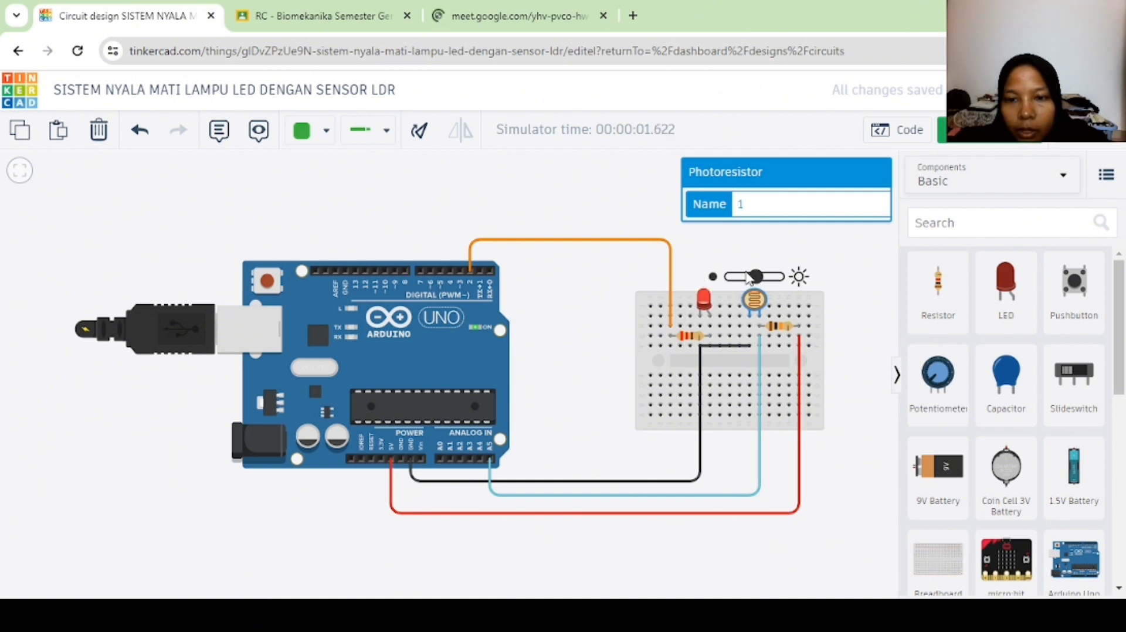
left_click_drag(751, 267, 721, 285)
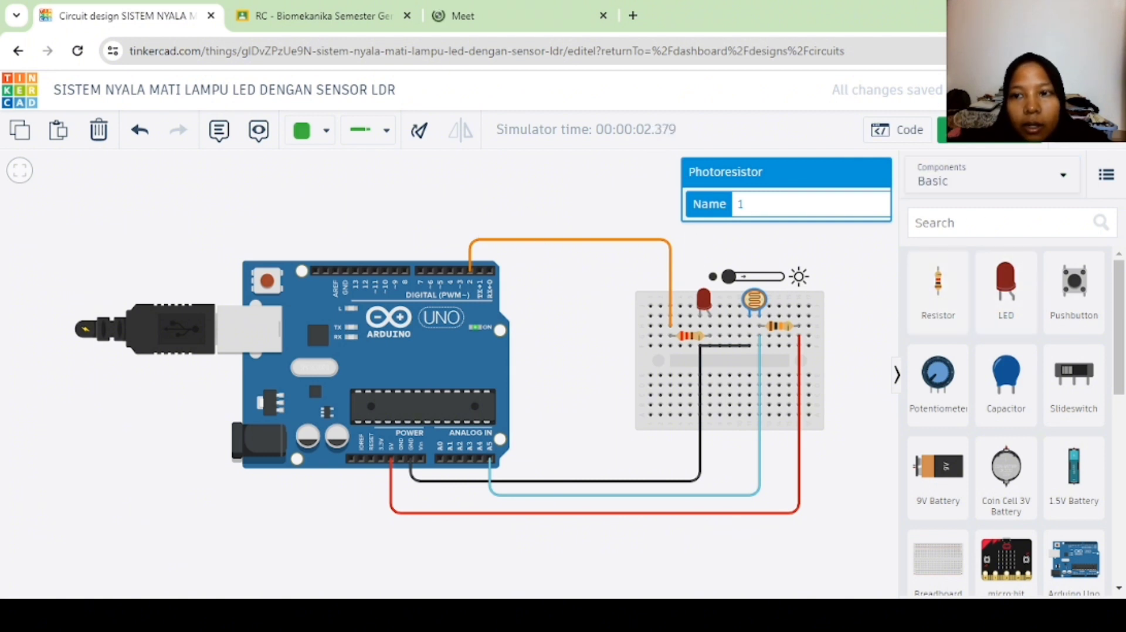
left_click(975, 139)
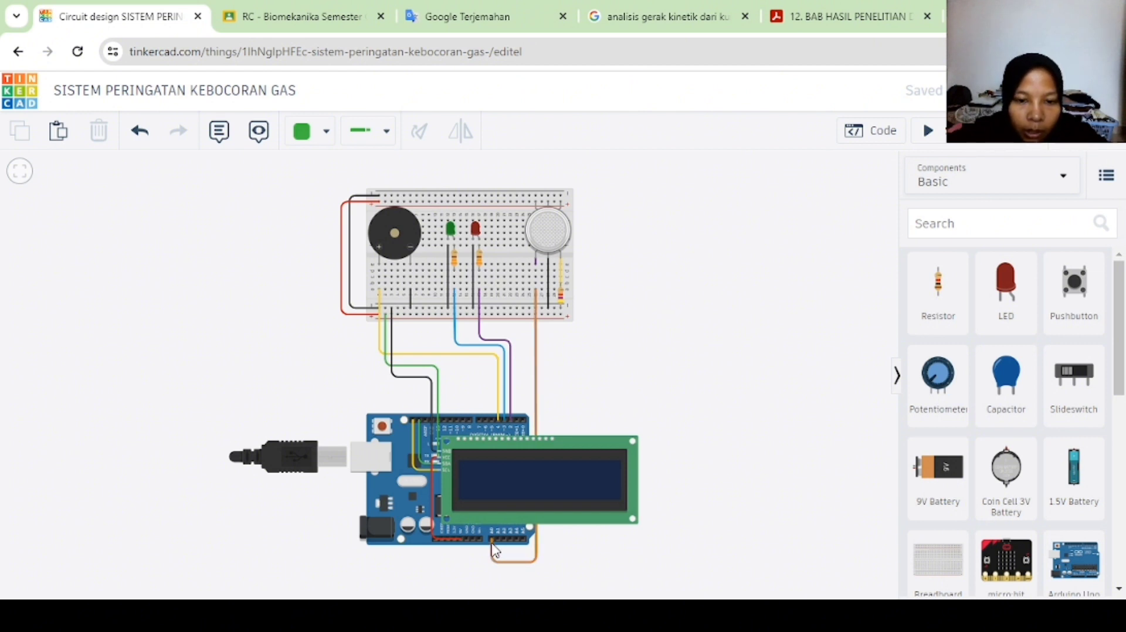
Examine up close how the LCD's GND, VCC, SDA and SCL pins are wired to the Arduino in the gas leak circuit.
scroll(435, 457, "up", 1)
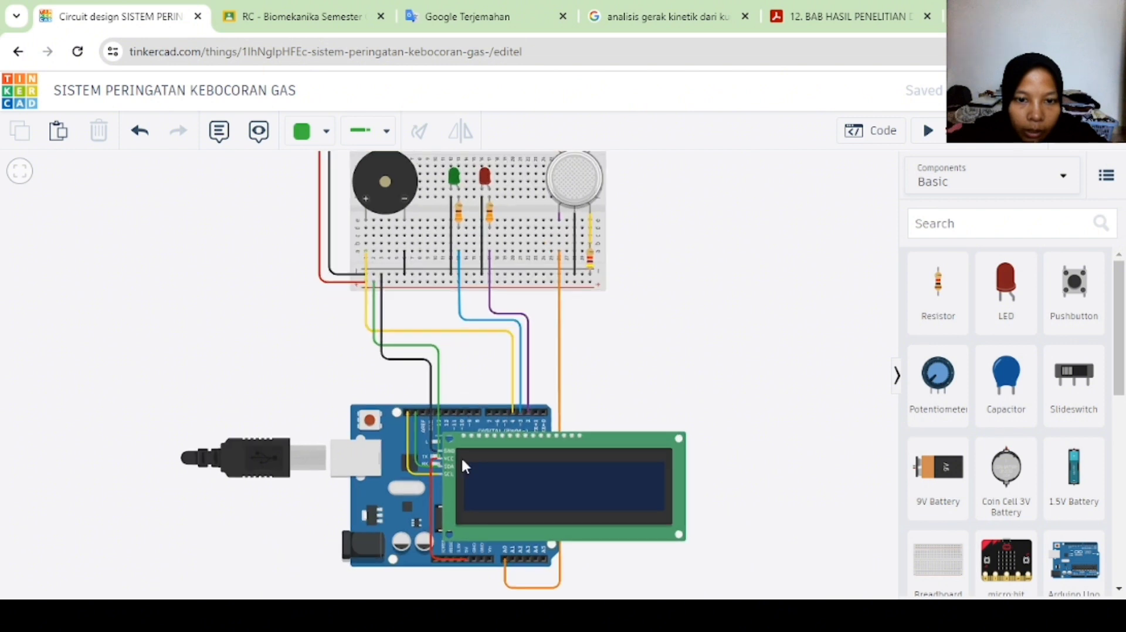
scroll(461, 456, "up", 3)
scroll(438, 453, "down", 1)
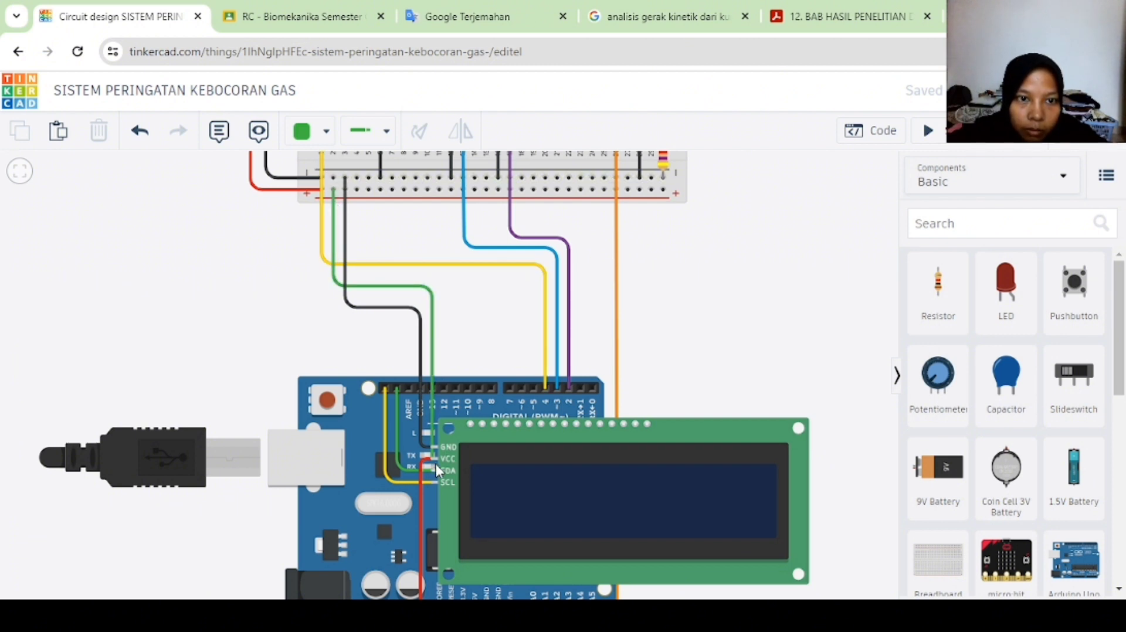
scroll(435, 470, "down", 3)
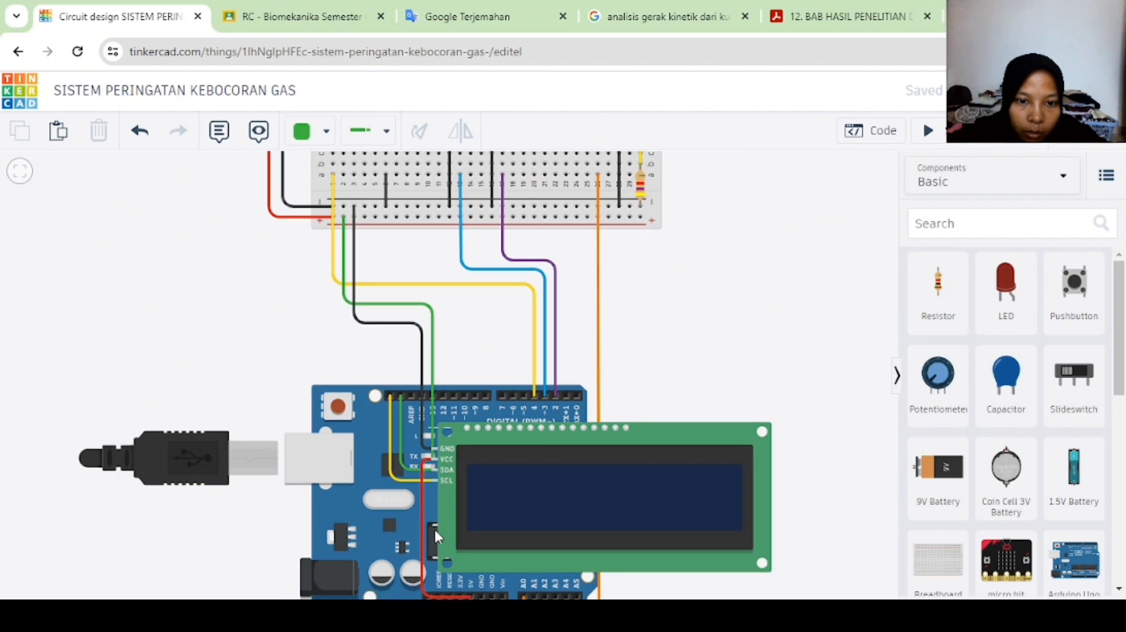
scroll(468, 591, "up", 4)
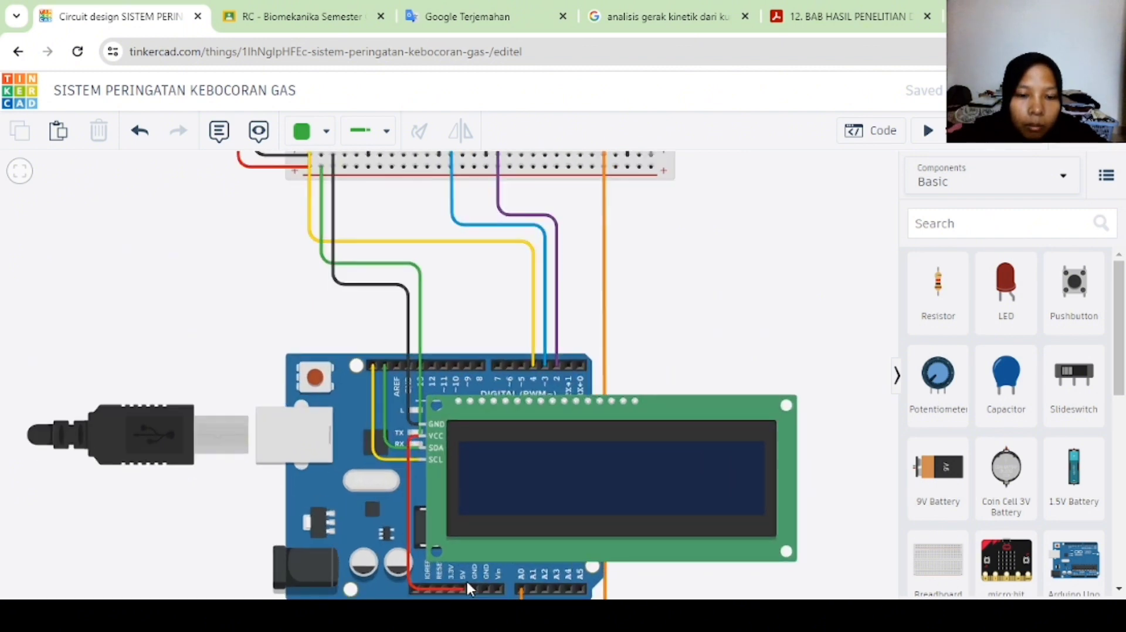
left_click(458, 592)
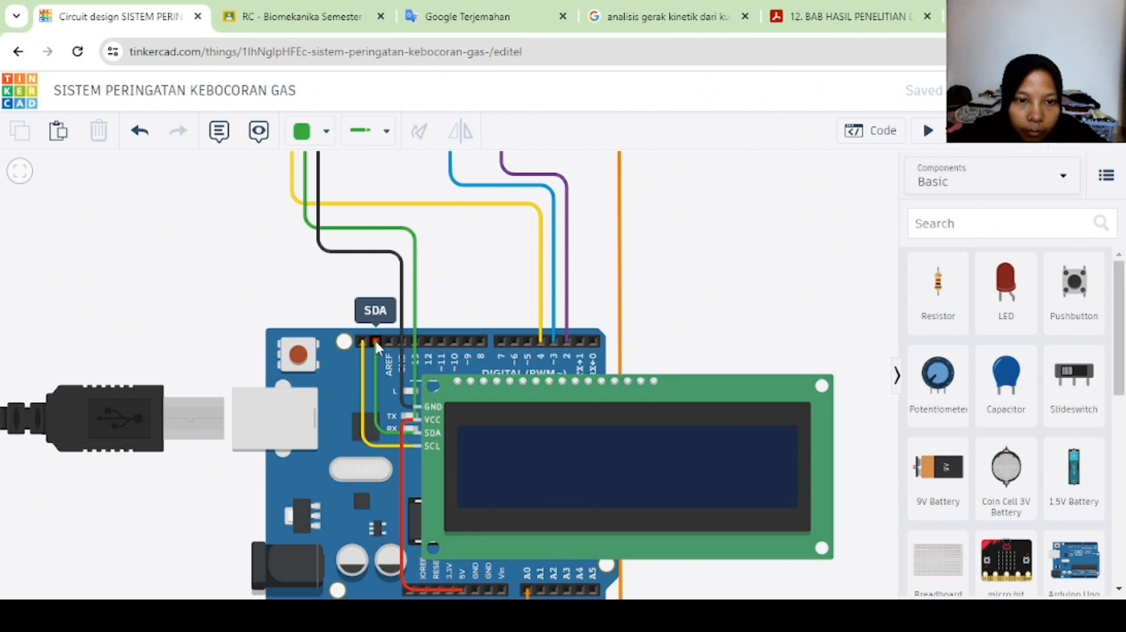
scroll(483, 285, "down", 1)
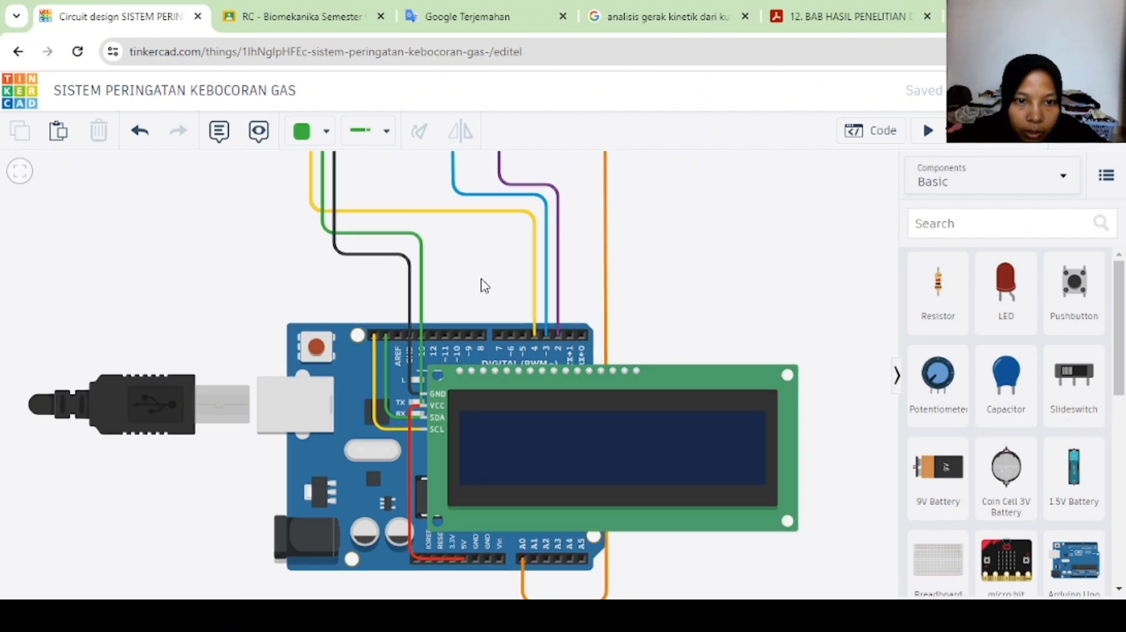
scroll(493, 278, "down", 3)
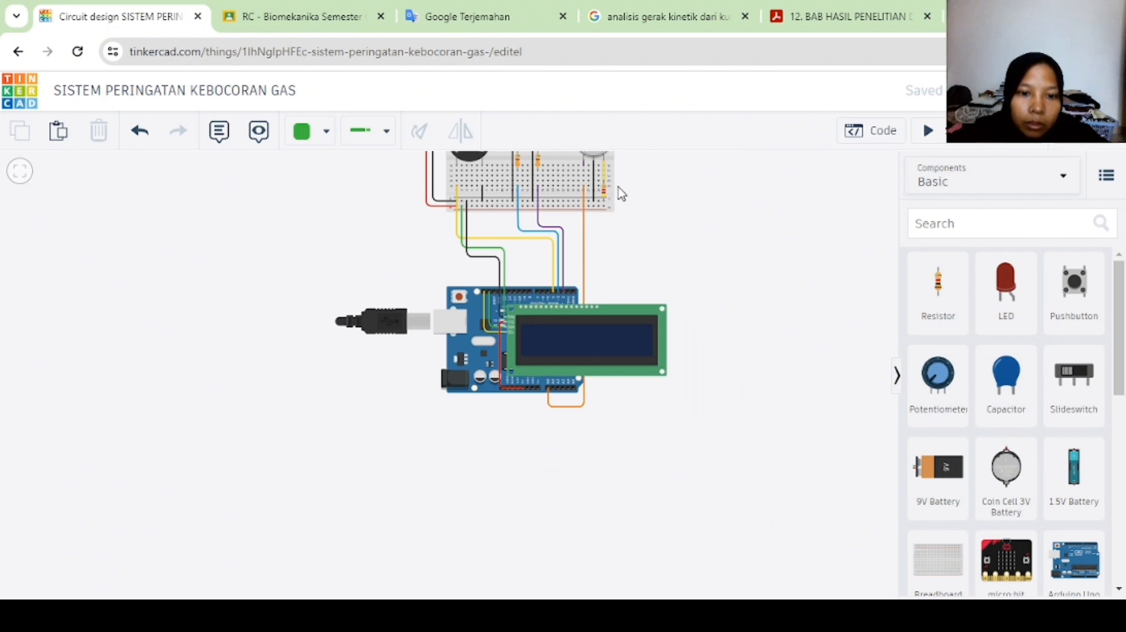
left_click(611, 209)
key("ctrl+z")
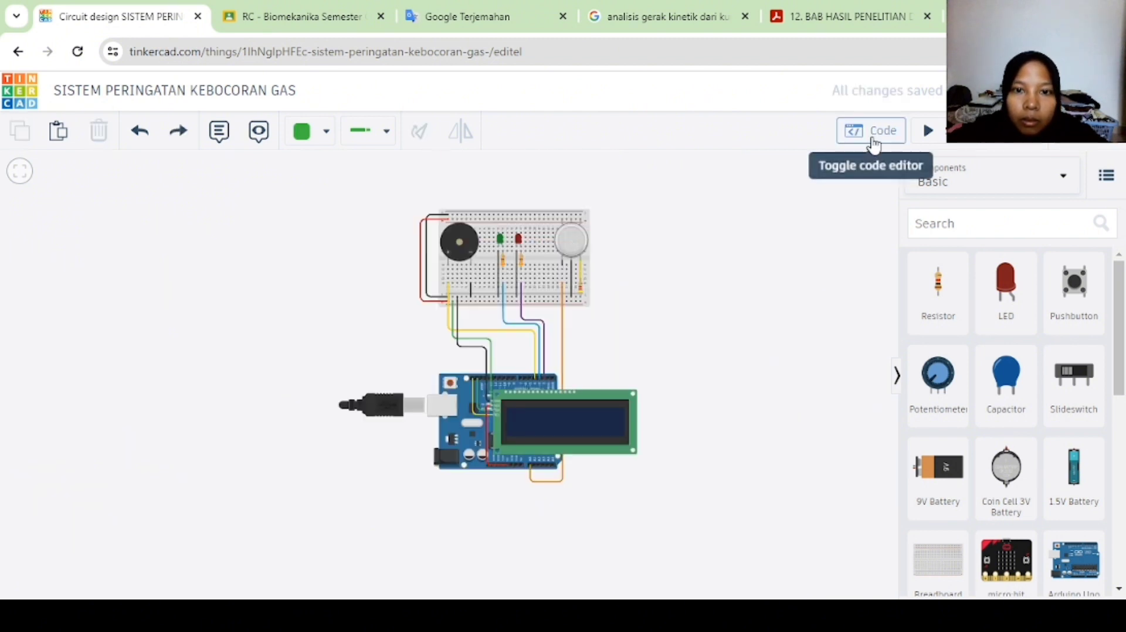
Review the gas leak warning circuit's Arduino code, from the pin definitions through both branches of the loop.
left_click(872, 131)
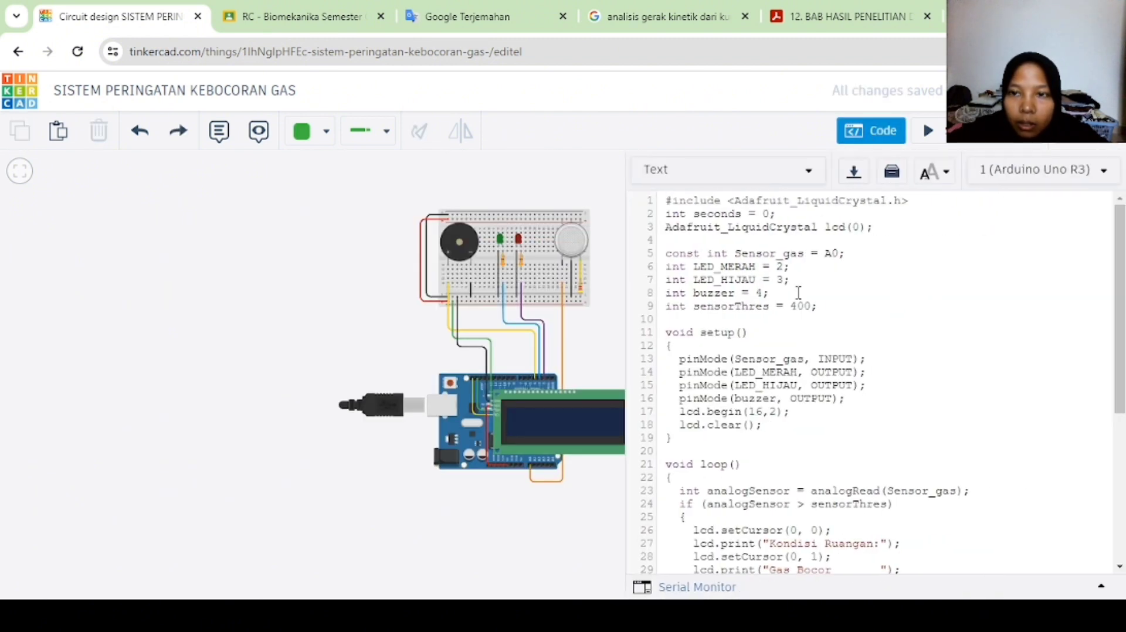
scroll(780, 354, "down", 2)
scroll(780, 354, "down", 5)
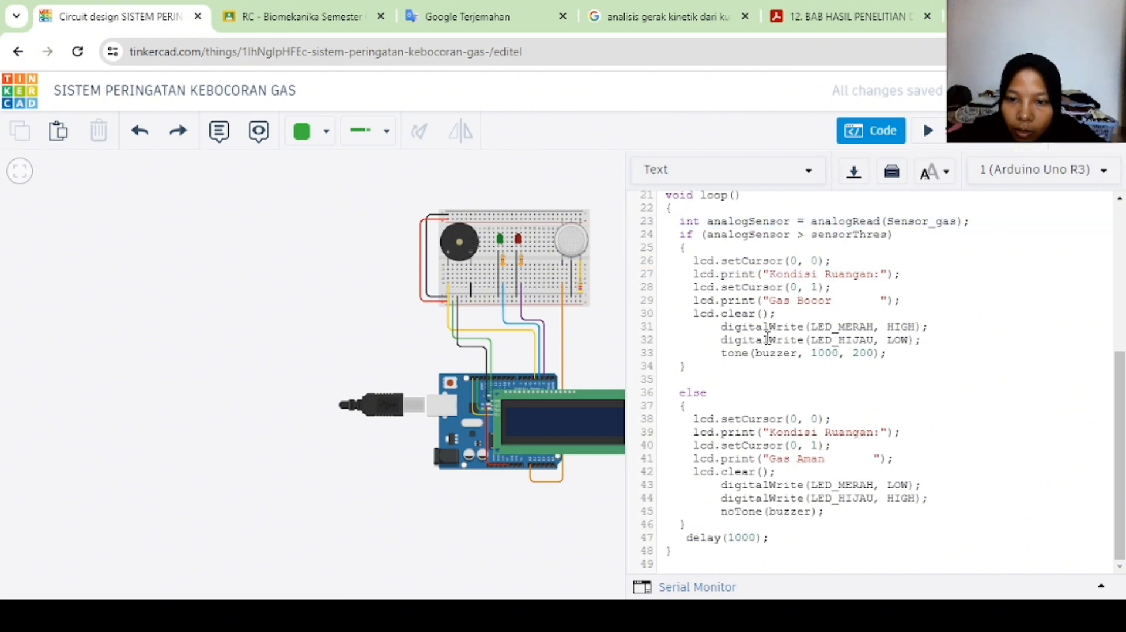
scroll(768, 339, "up", 3)
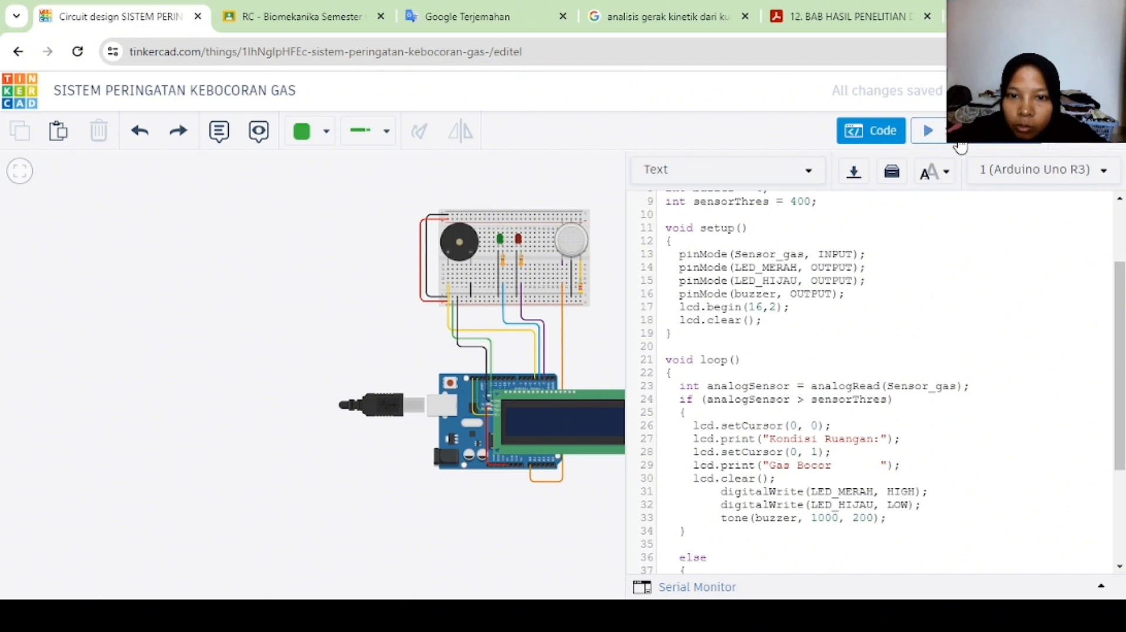
Run the gas leak simulation with the code editor hidden and move the gas cloud toward the gas sensor.
left_click(928, 131)
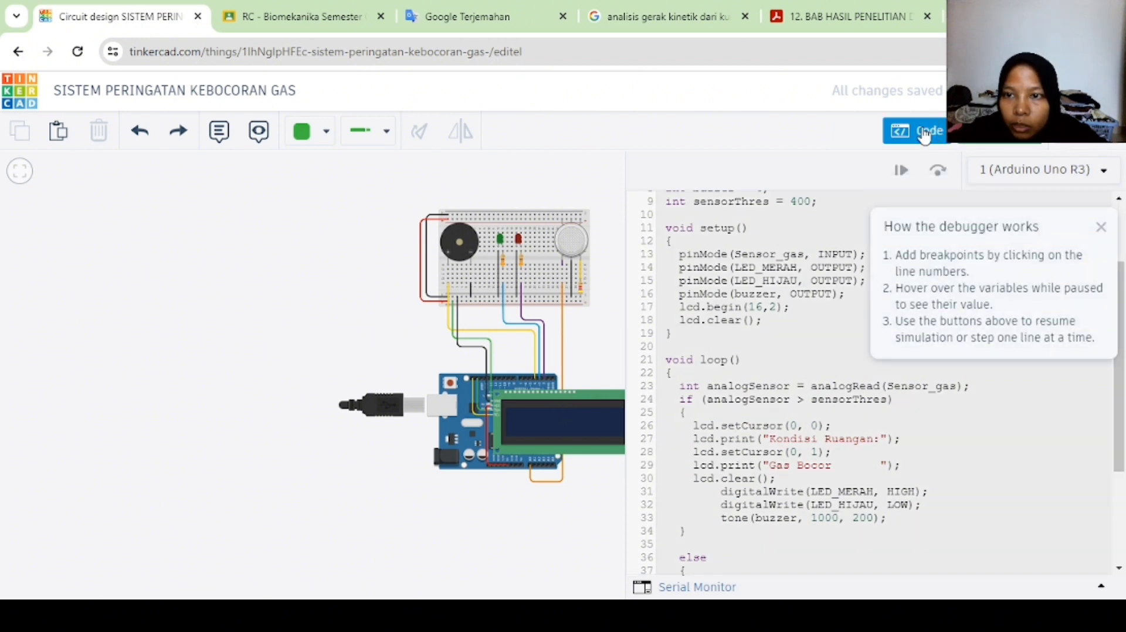
left_click(919, 130)
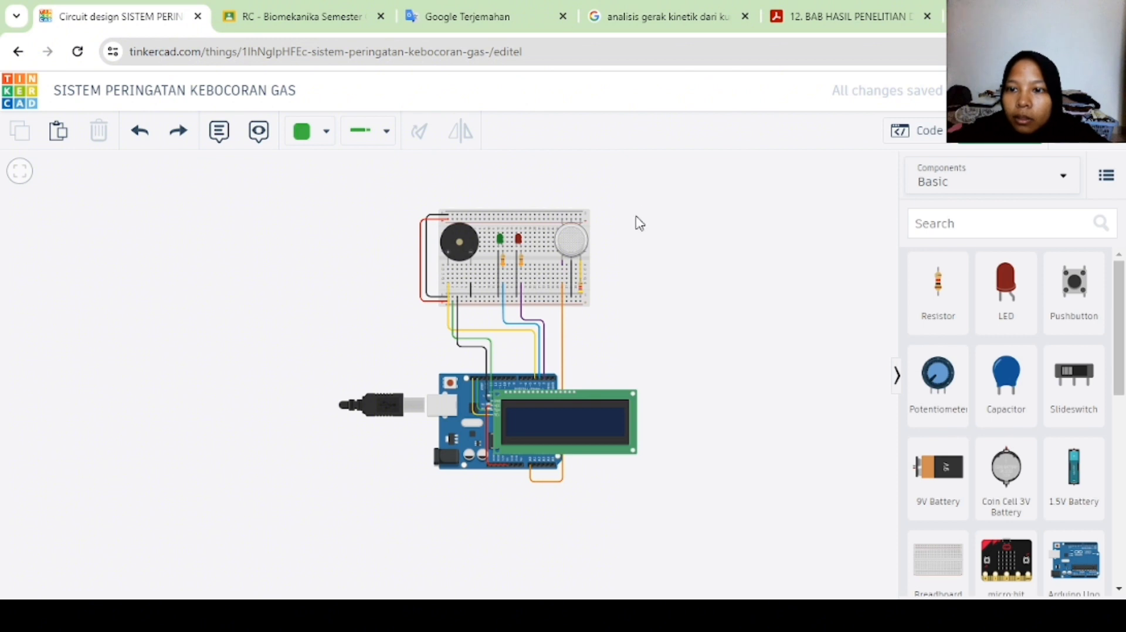
left_click(572, 240)
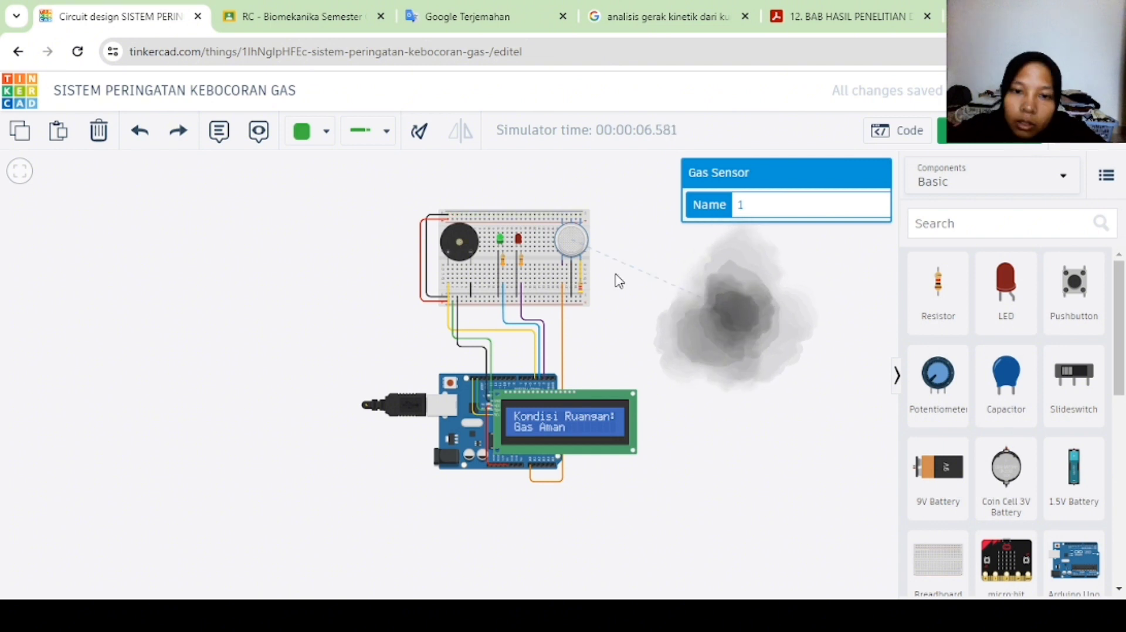
left_click_drag(620, 281, 595, 248)
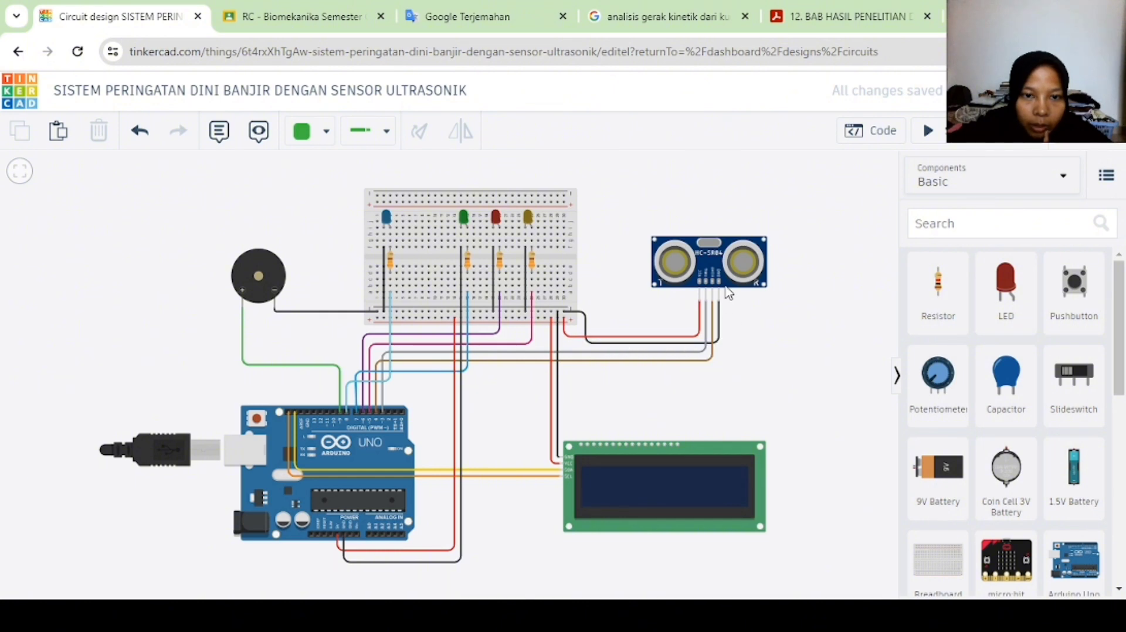
Examine up close the HC-SR04 ultrasonic sensor's VCC, TRIG, ECHO and GND wiring to the breadboard and Arduino.
scroll(729, 292, "up", 2)
scroll(729, 292, "down", 2)
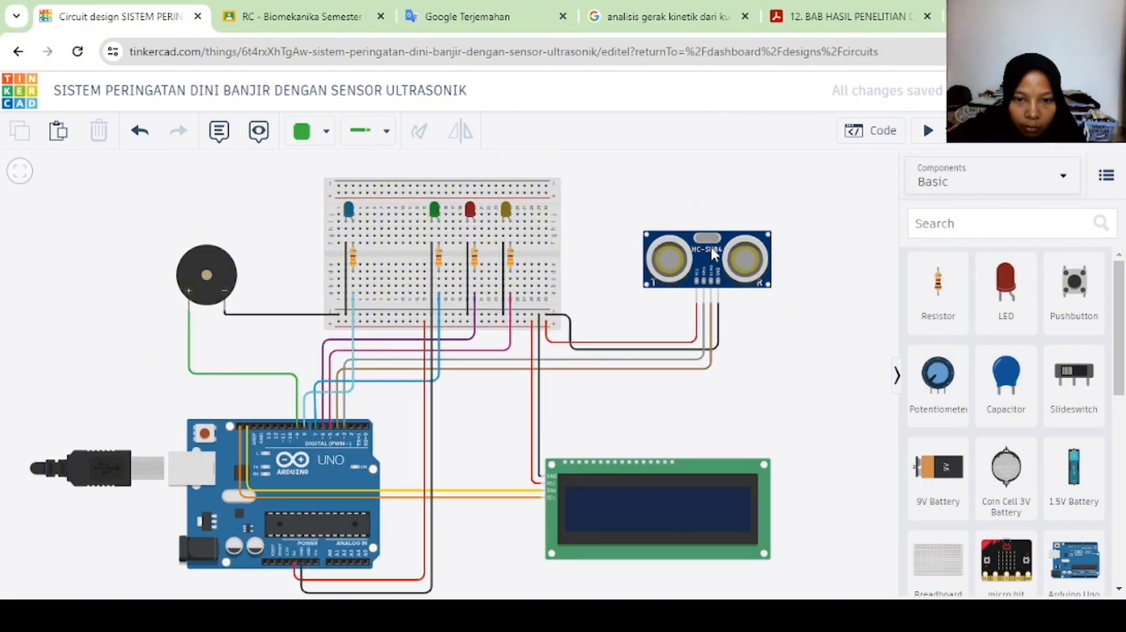
scroll(712, 250, "up", 4)
scroll(712, 255, "down", 2)
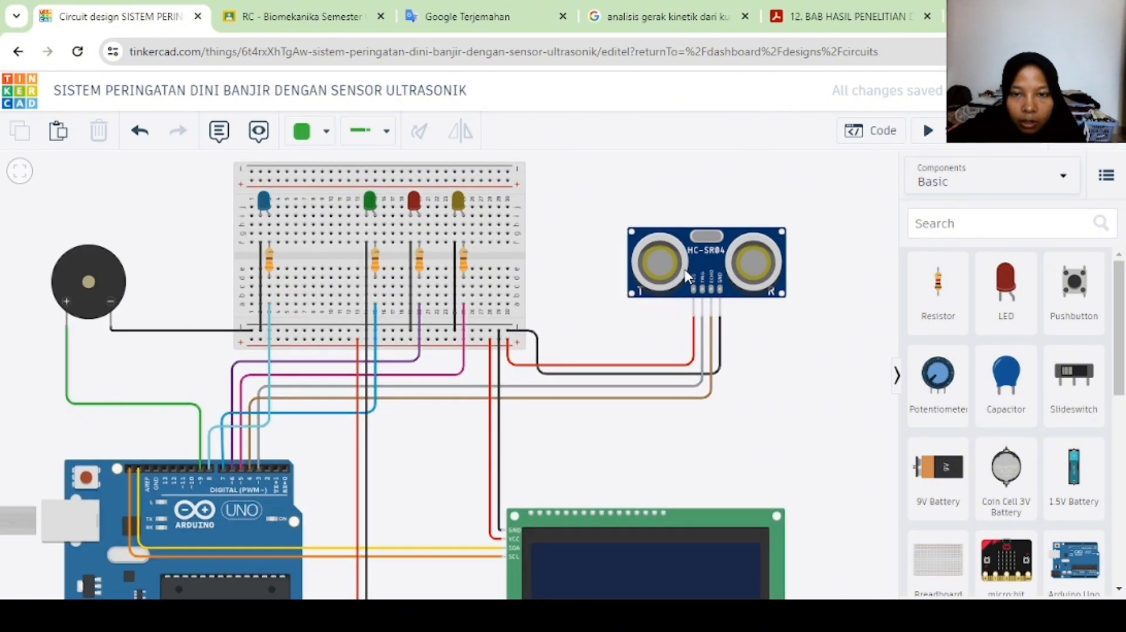
scroll(686, 276, "down", 3)
scroll(616, 372, "up", 2)
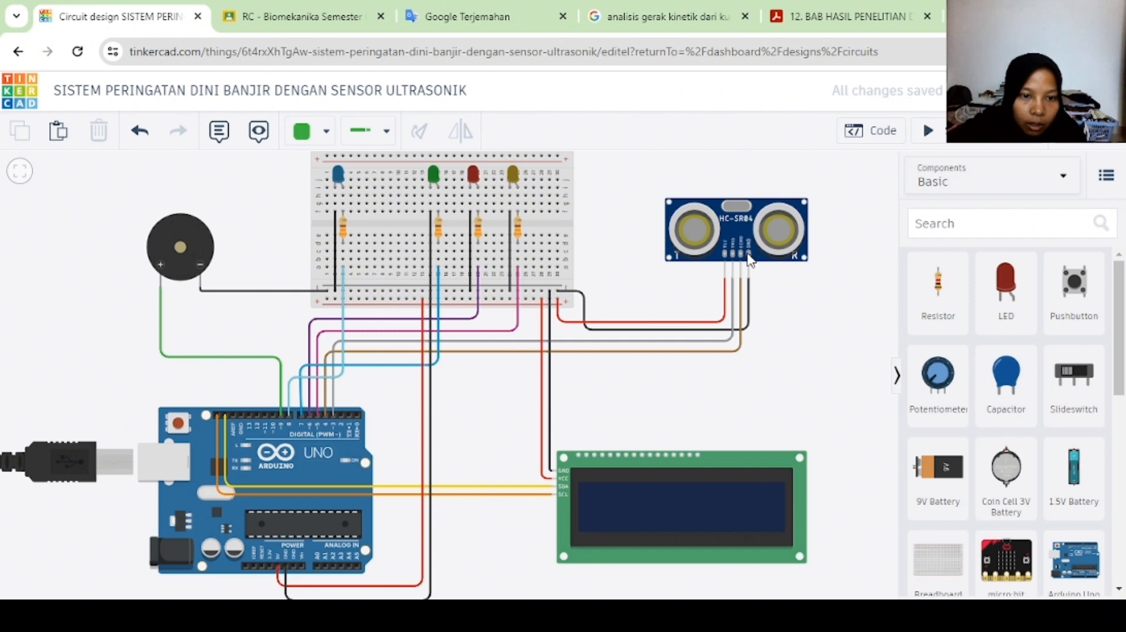
scroll(748, 258, "up", 1)
scroll(741, 268, "up", 3)
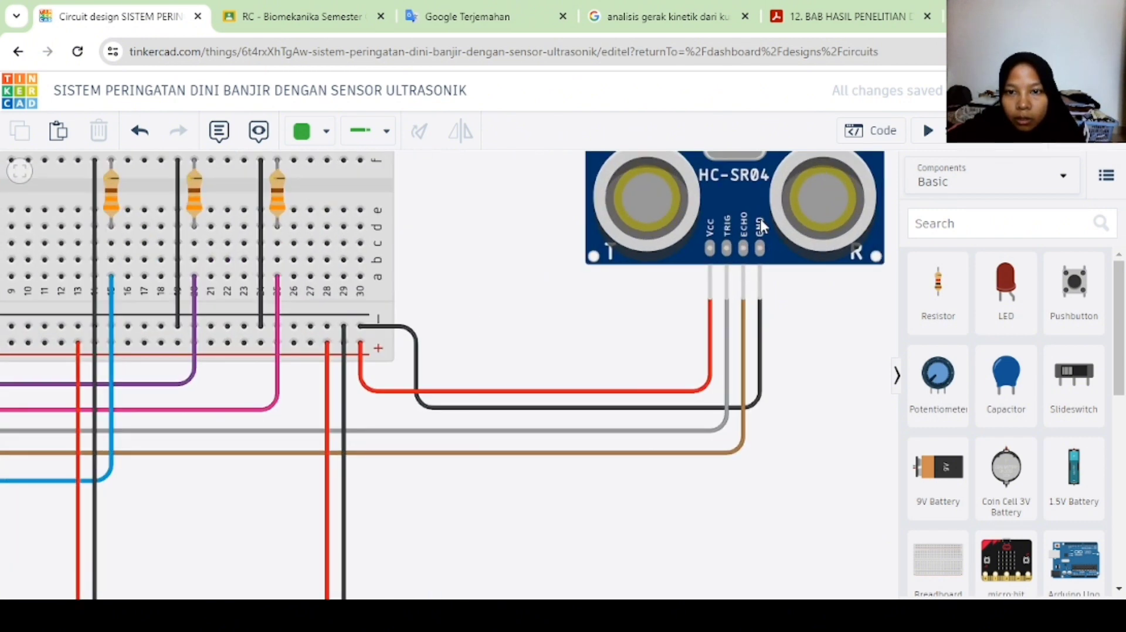
scroll(733, 241, "down", 3)
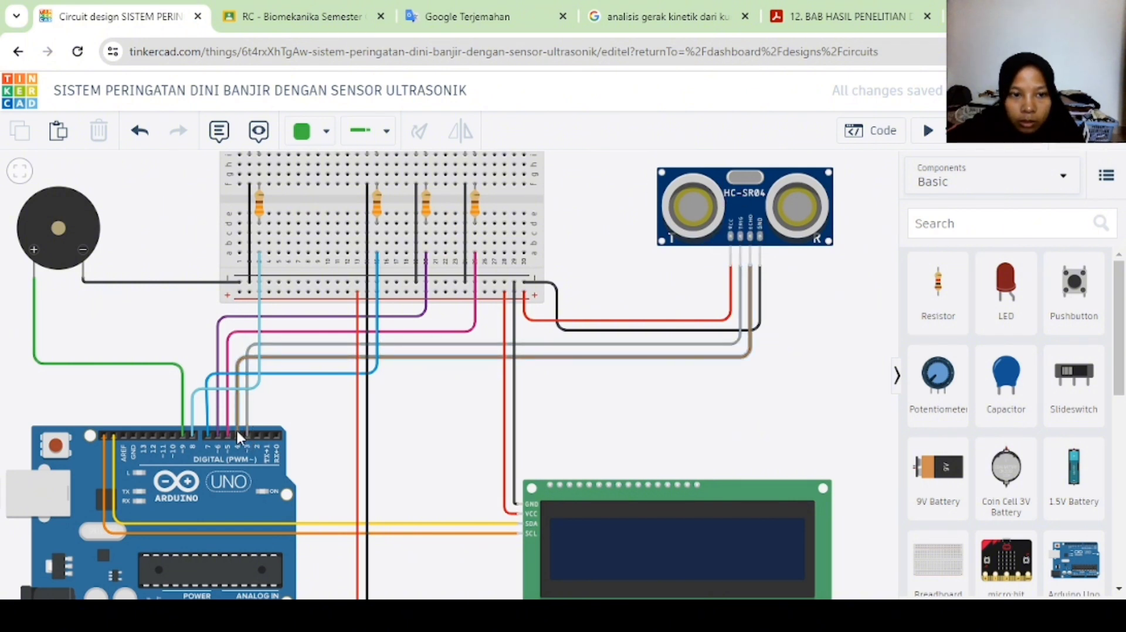
Open the flood warning circuit's Arduino code and review it from the pin definitions to the middle and low level branches.
scroll(237, 429, "down", 1)
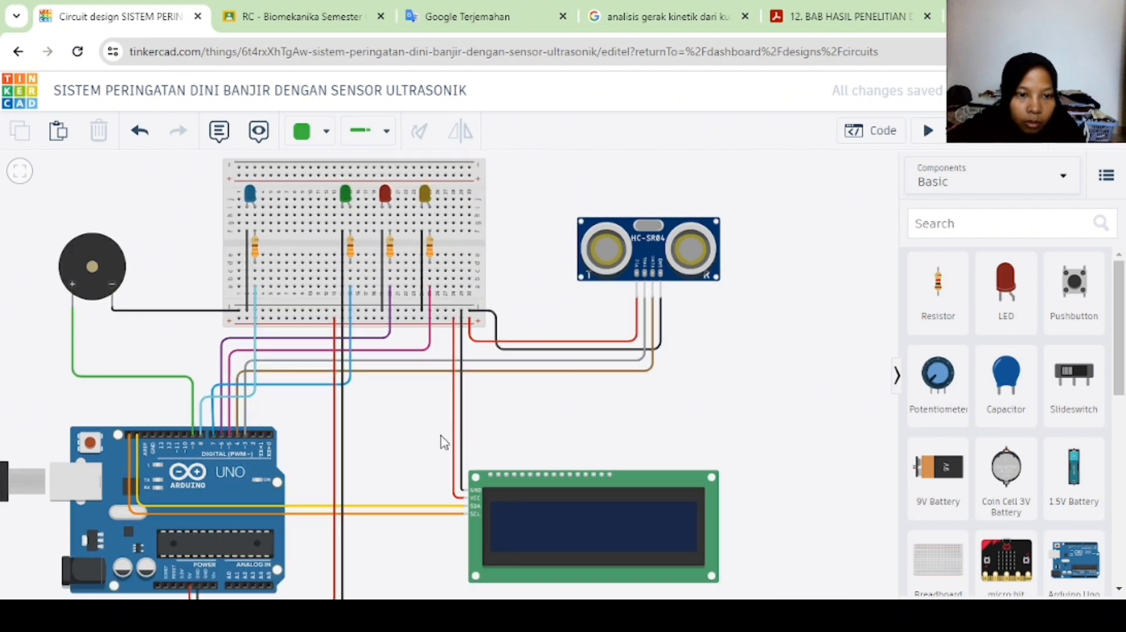
left_click(877, 133)
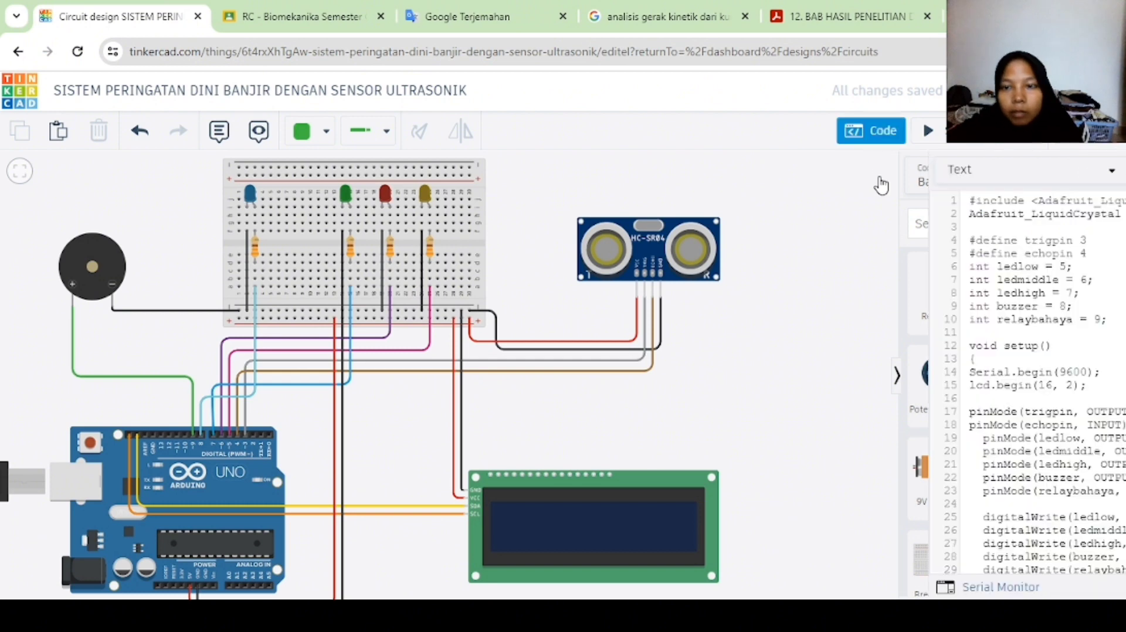
scroll(840, 306, "down", 20)
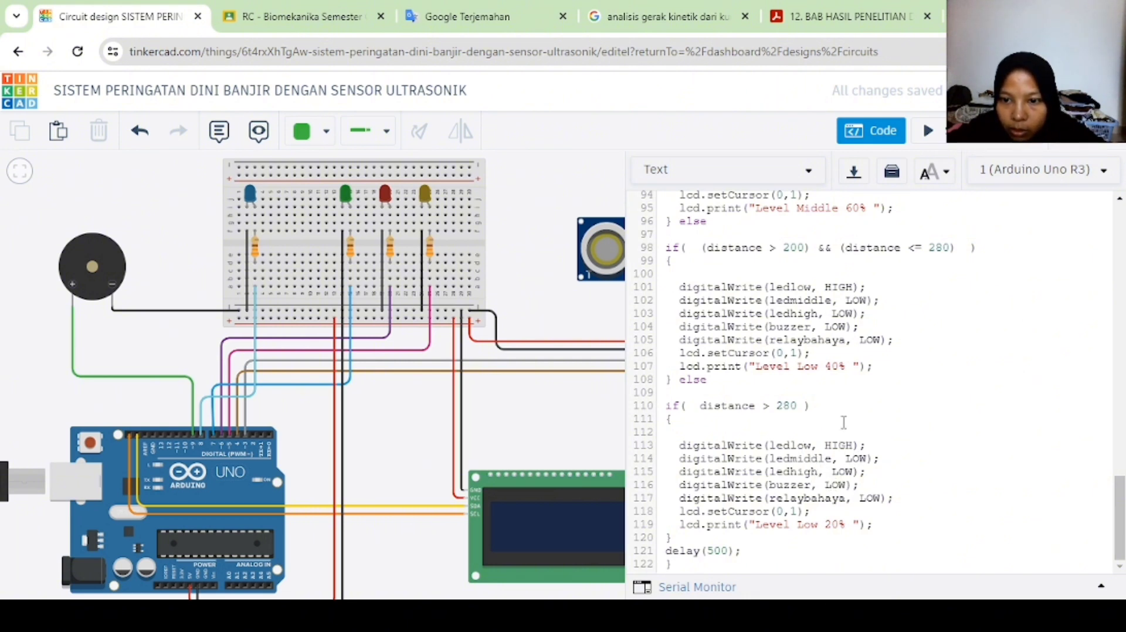
scroll(785, 416, "up", 3)
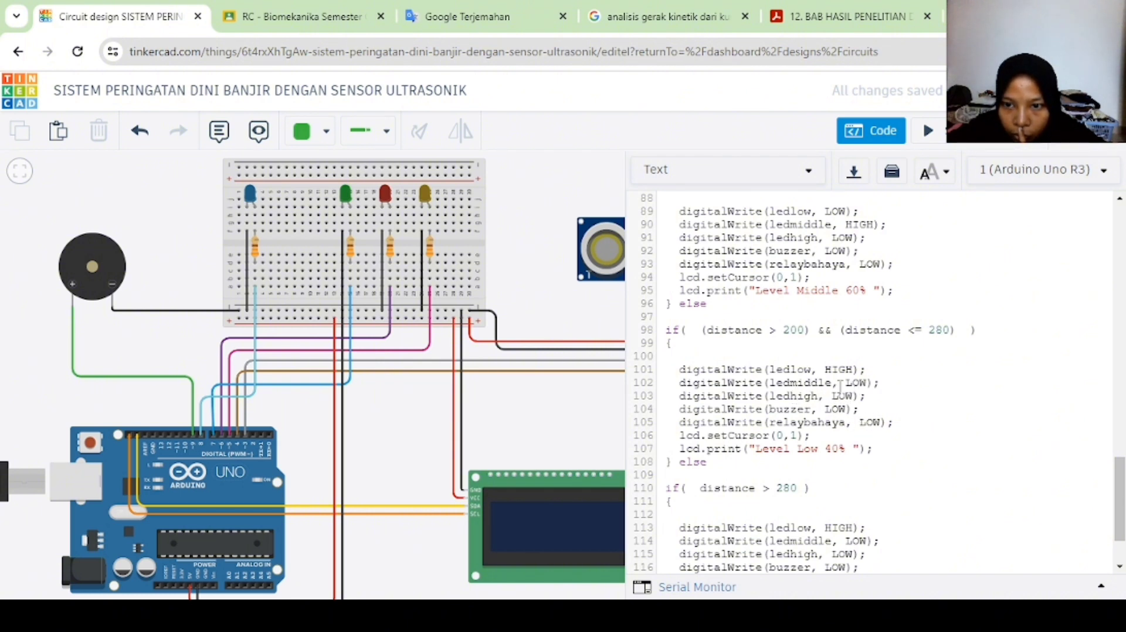
scroll(825, 381, "up", 3)
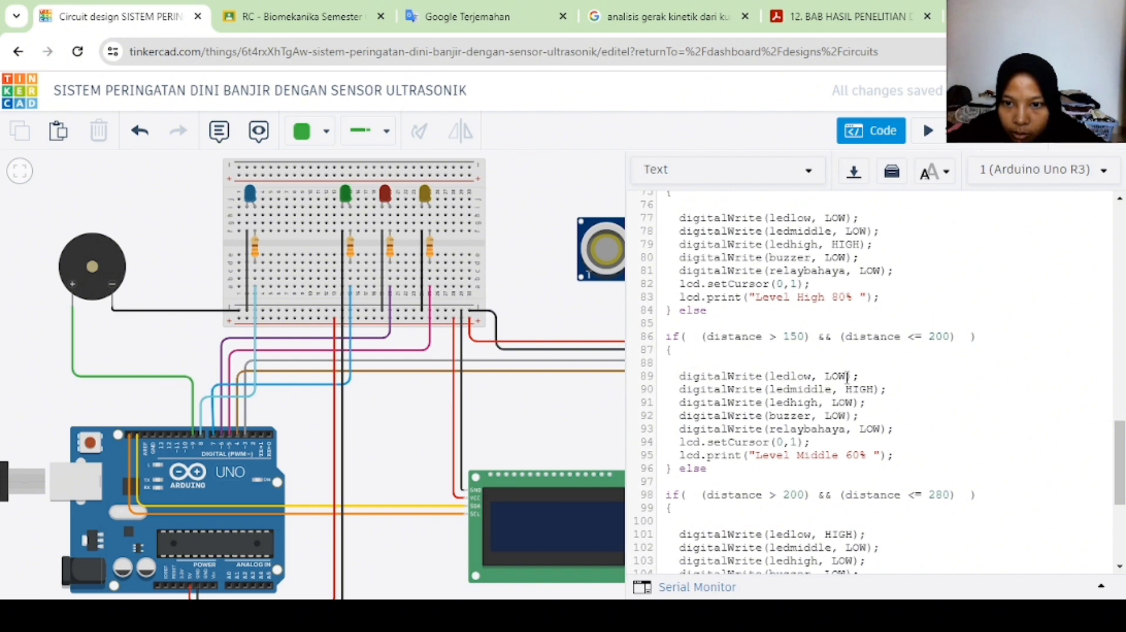
scroll(858, 384, "down", 3)
scroll(862, 444, "down", 3)
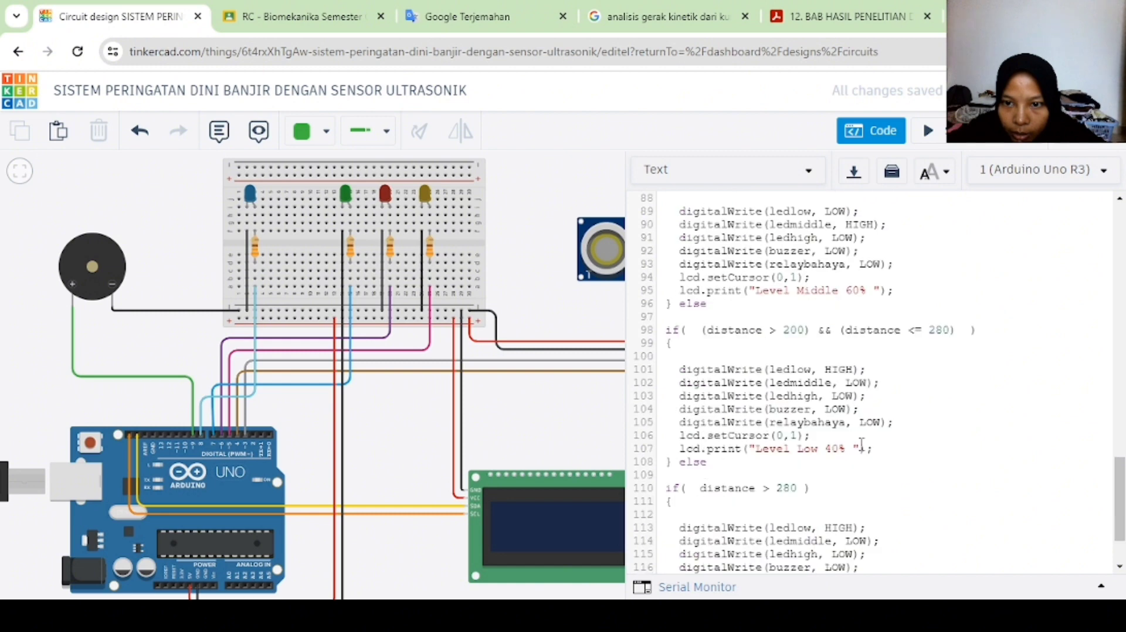
Review the flood warning code's high level branches and the "Tangki Overload" branch, back to the LCD distance output.
scroll(844, 447, "up", 10)
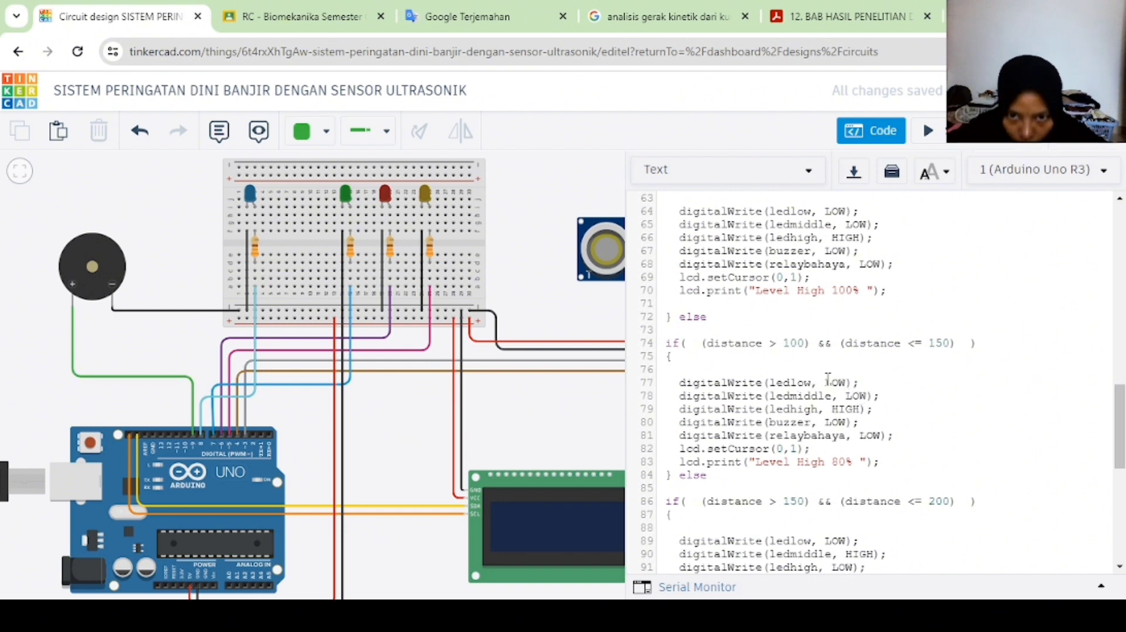
scroll(792, 312, "up", 2)
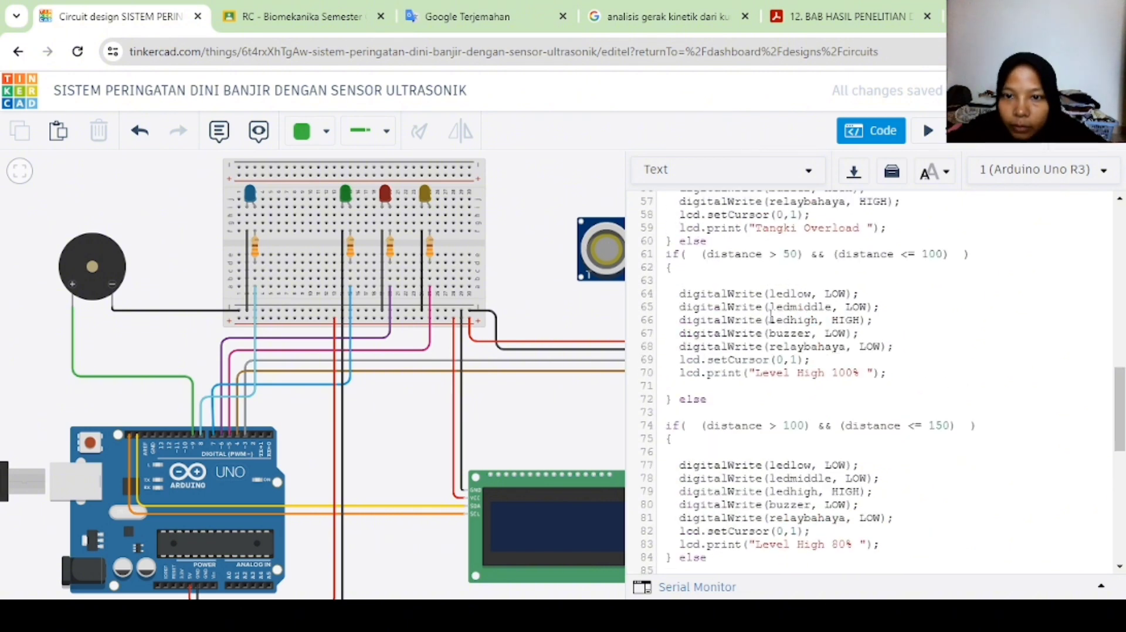
scroll(774, 319, "up", 4)
scroll(786, 323, "down", 4)
scroll(795, 325, "up", 2)
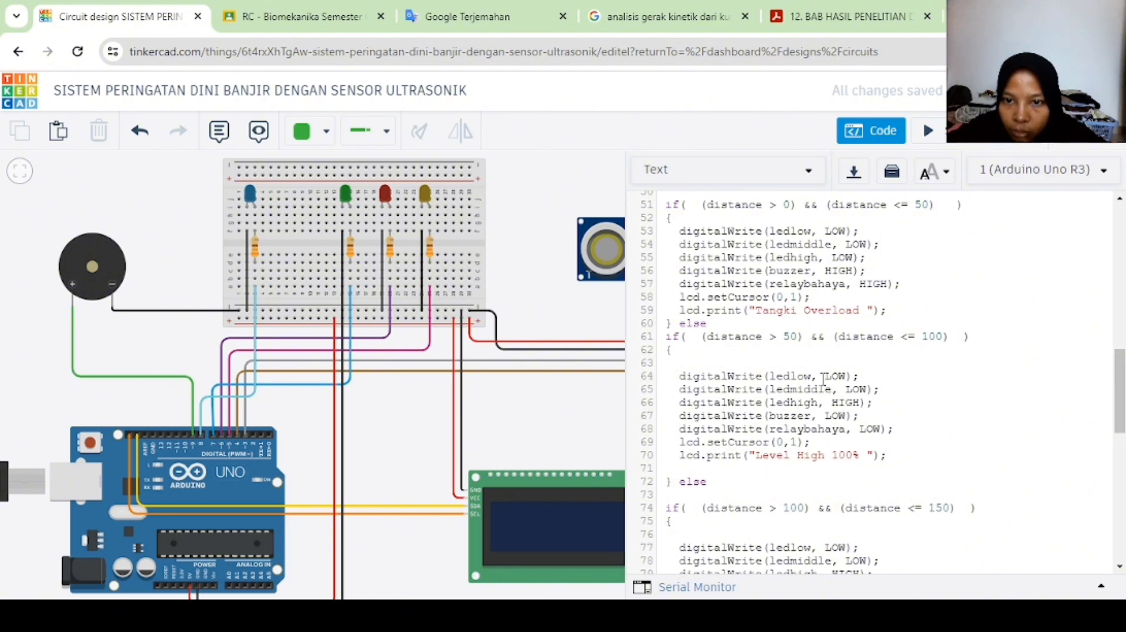
scroll(824, 379, "up", 2)
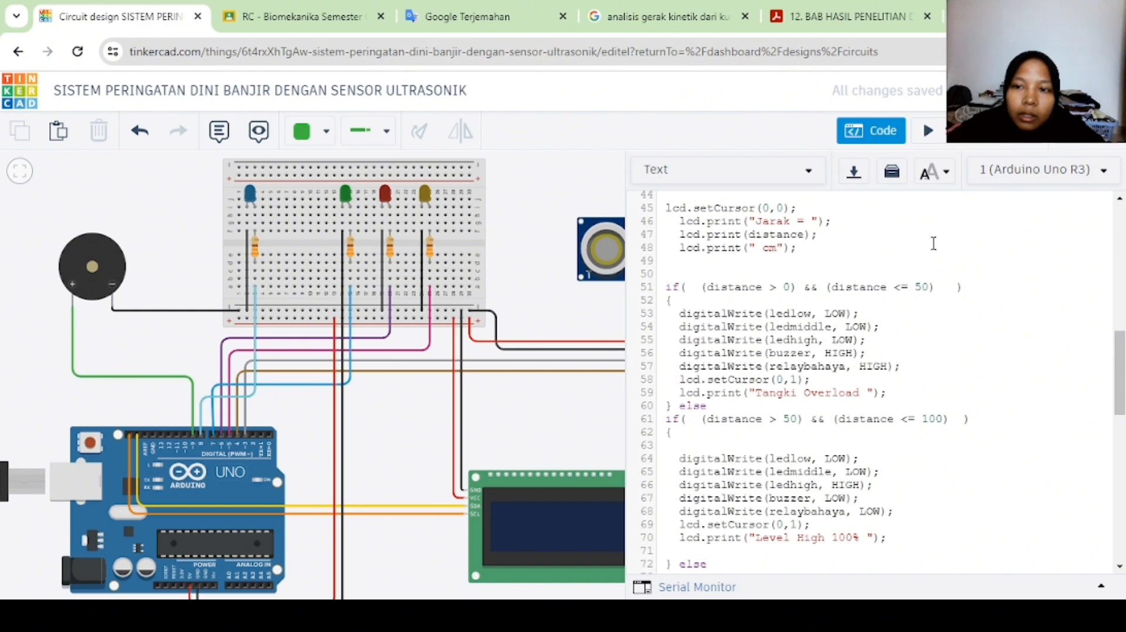
Run the flood warning simulation with the code editor hidden and place the ultrasonic sensor's target about 48 cm away.
left_click(932, 131)
left_click(924, 131)
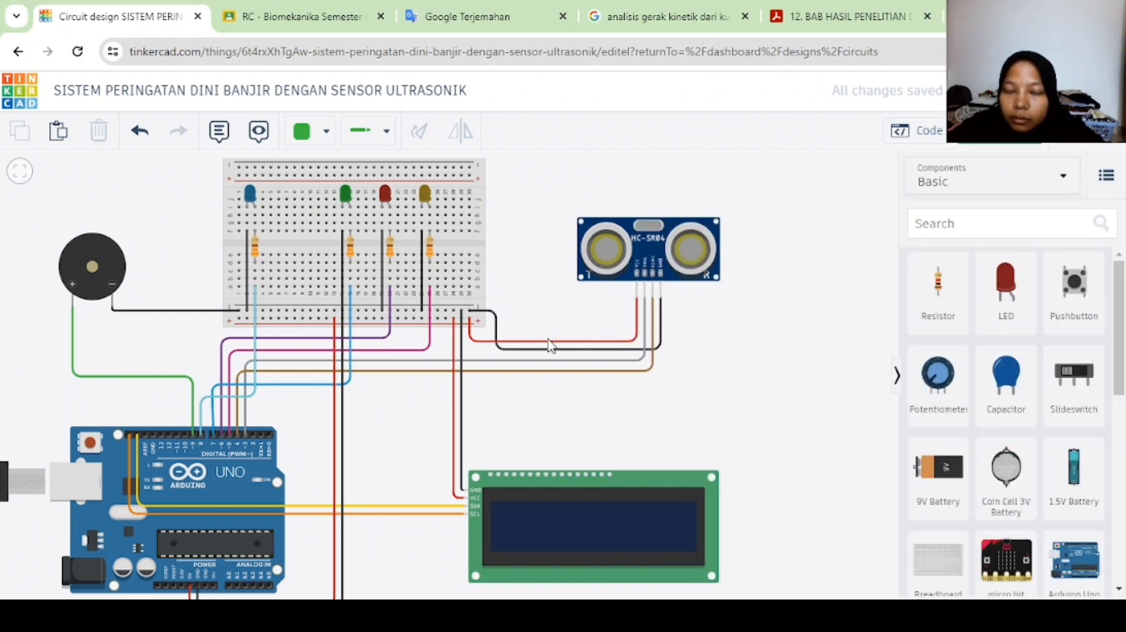
left_click(690, 235)
left_click_drag(685, 226, 689, 264)
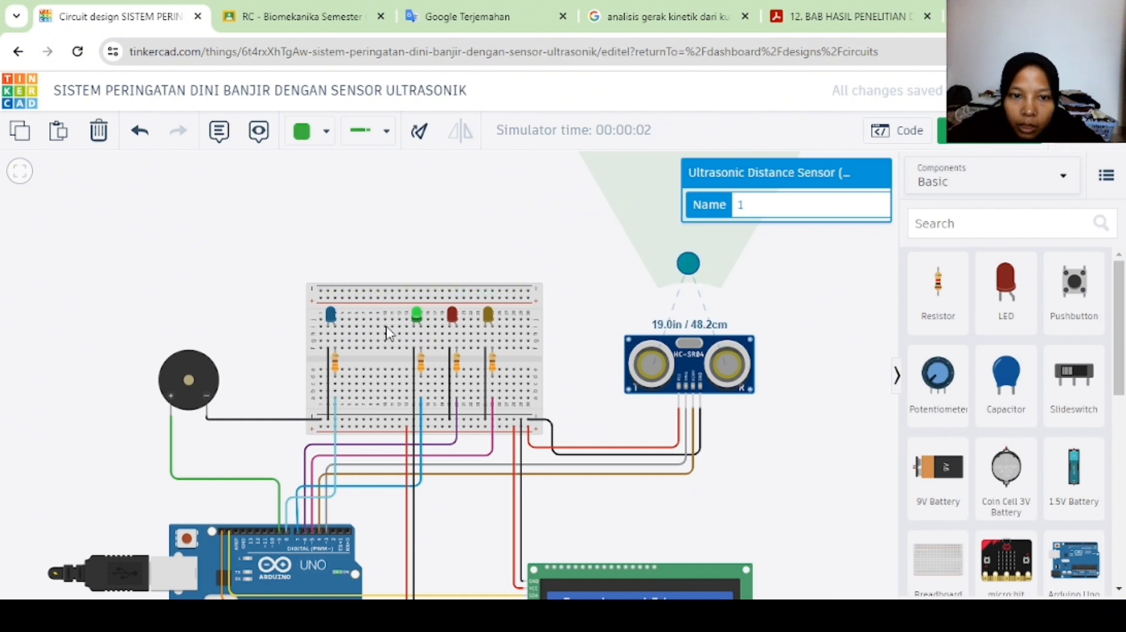
Move the ultrasonic sensor's target out to about 89 cm, check the LCD readout, and move it farther away.
scroll(671, 537, "down", 1)
left_click_drag(688, 291, 696, 273)
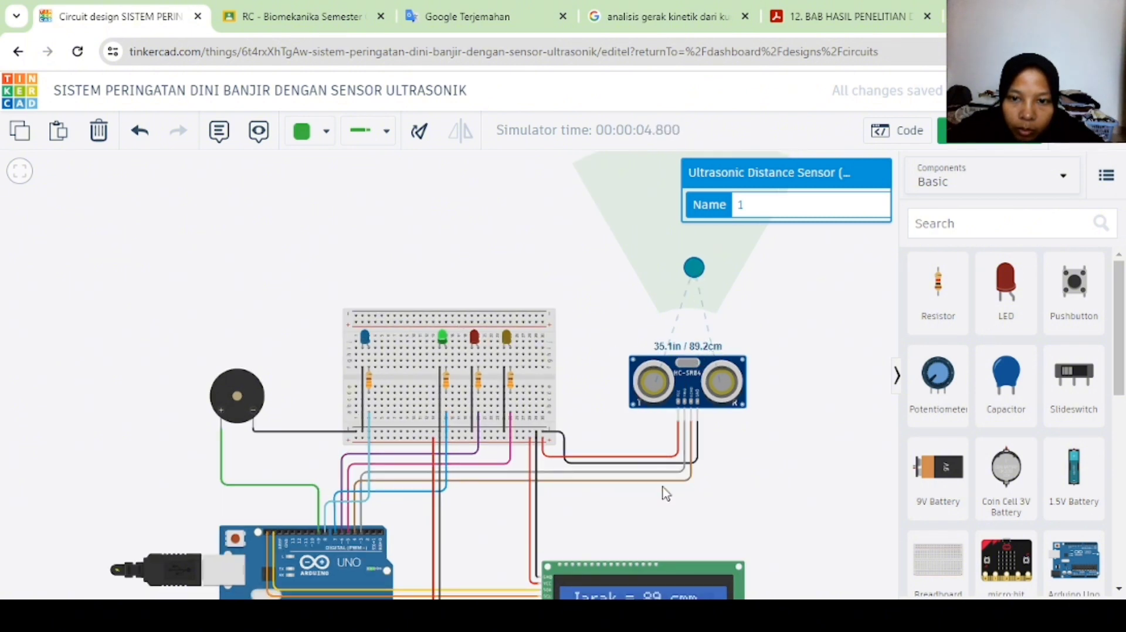
scroll(662, 542, "down", 2)
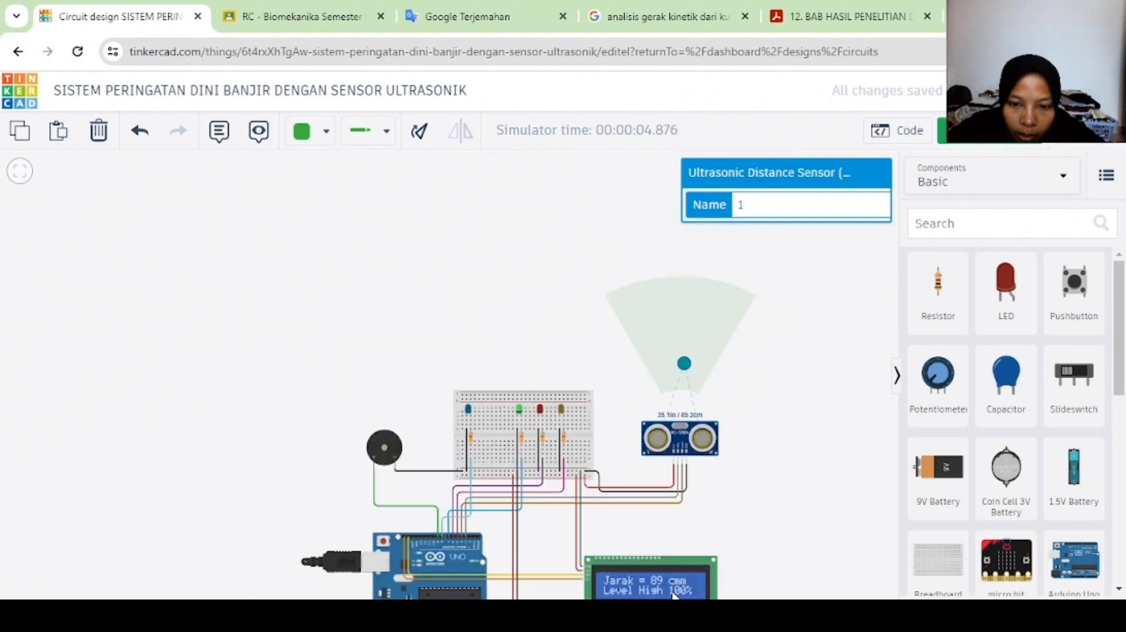
scroll(672, 502, "up", 2)
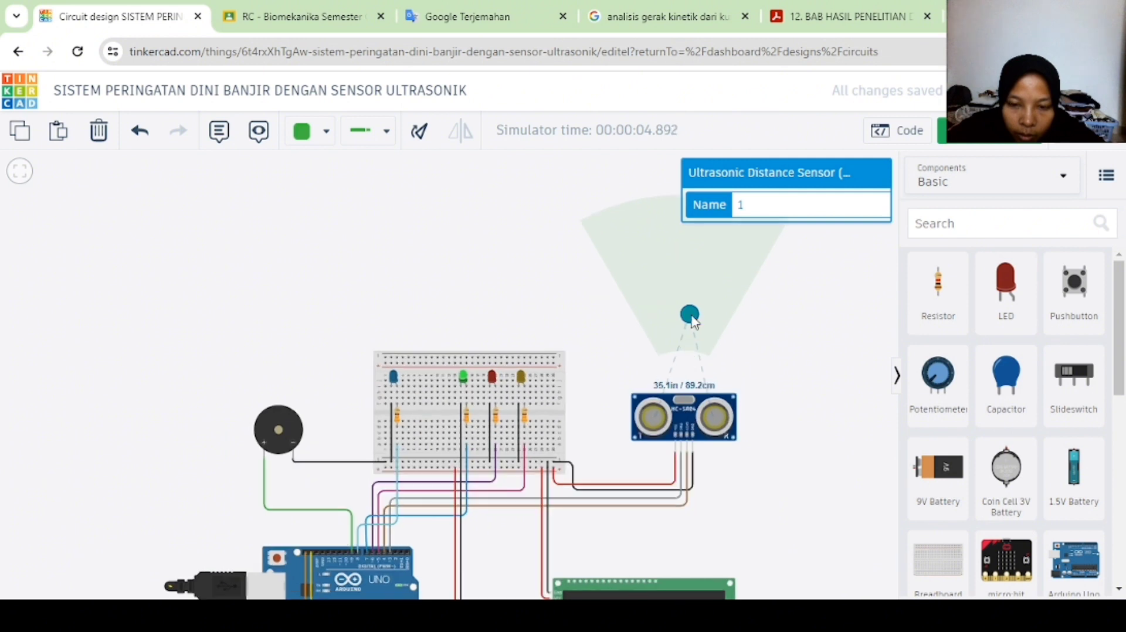
left_click_drag(692, 319, 694, 285)
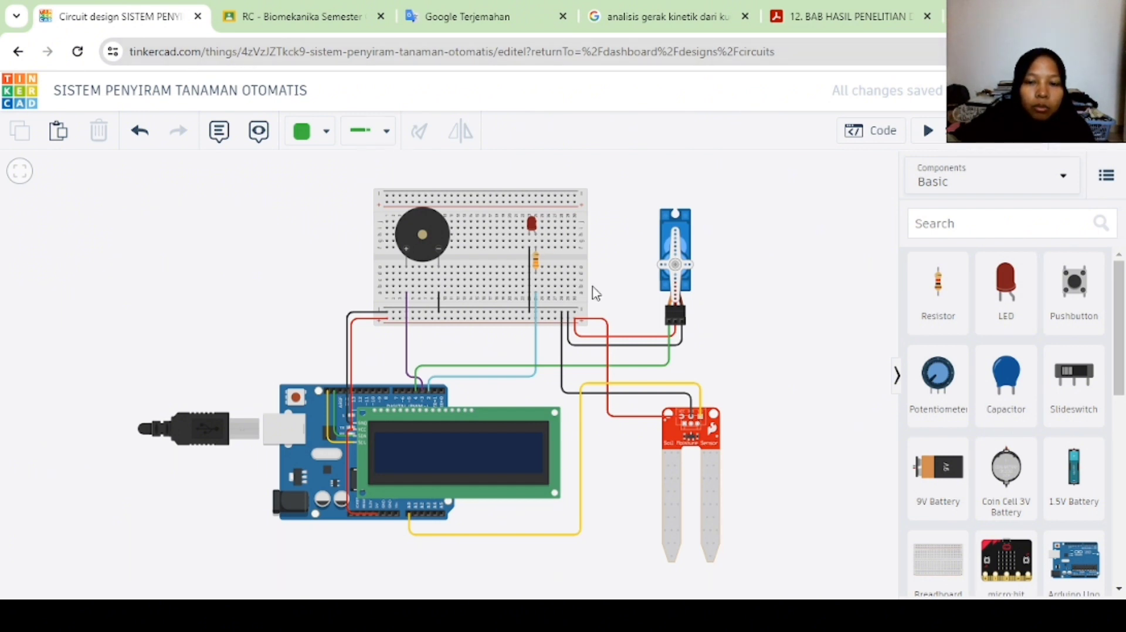
Examine the soil moisture sensor, micro servo and LCD wiring of the automatic plant watering circuit and review its Arduino code.
left_click(718, 467)
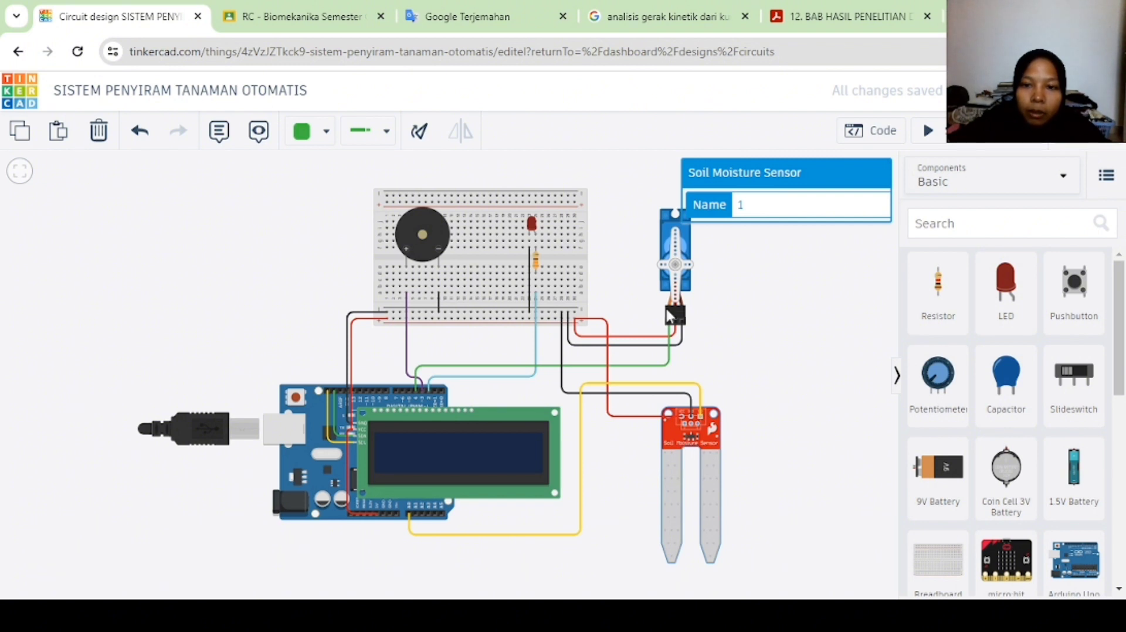
left_click(679, 237)
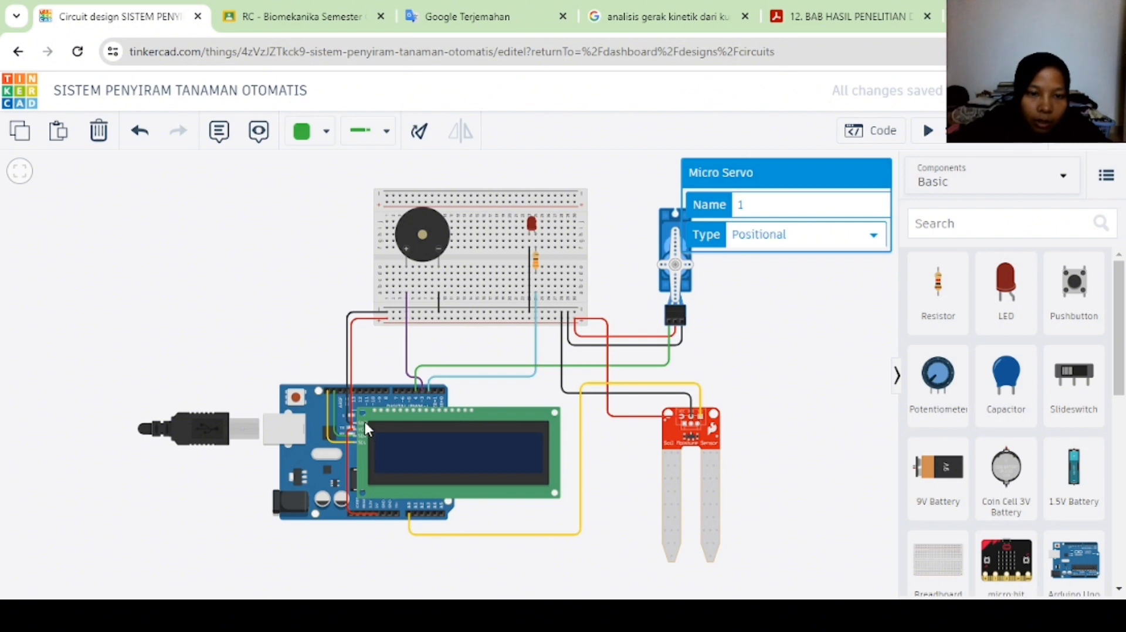
scroll(371, 432, "up", 3)
scroll(369, 431, "down", 3)
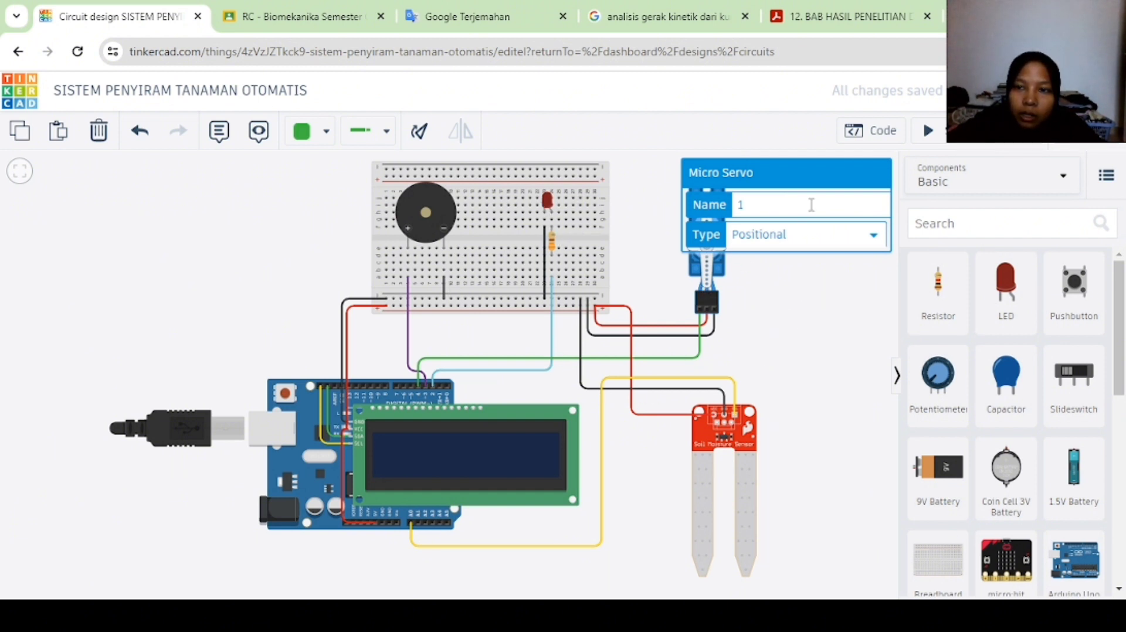
left_click(887, 138)
scroll(788, 280, "down", 6)
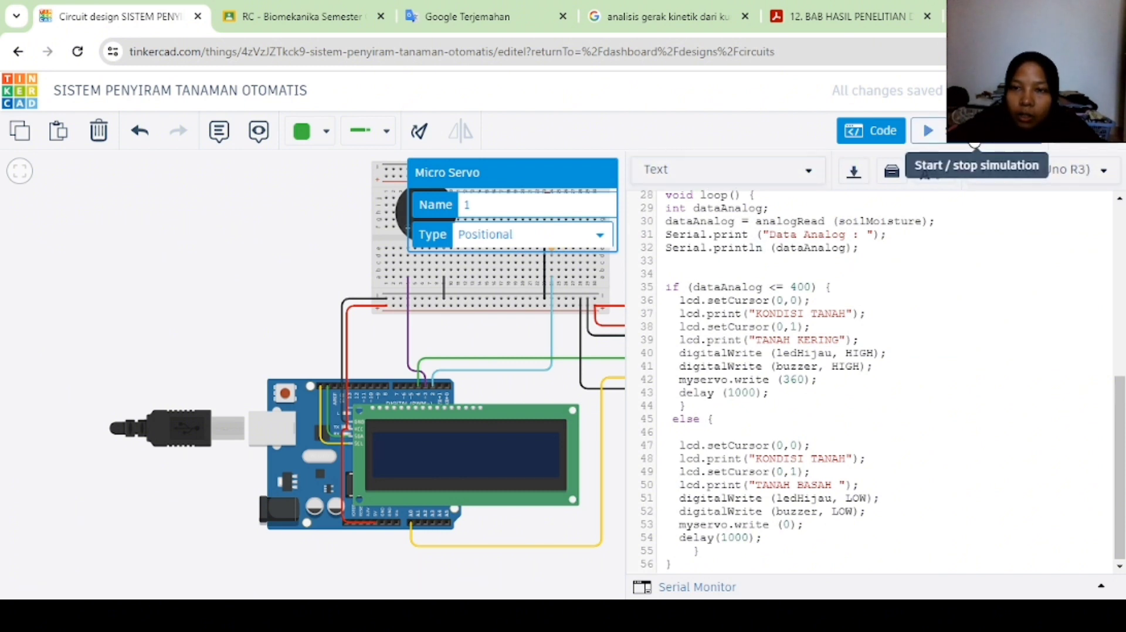
Run the plant watering simulation with the code editor hidden and lower the soil moisture sensor's level from wet to nearly dry.
left_click(880, 138)
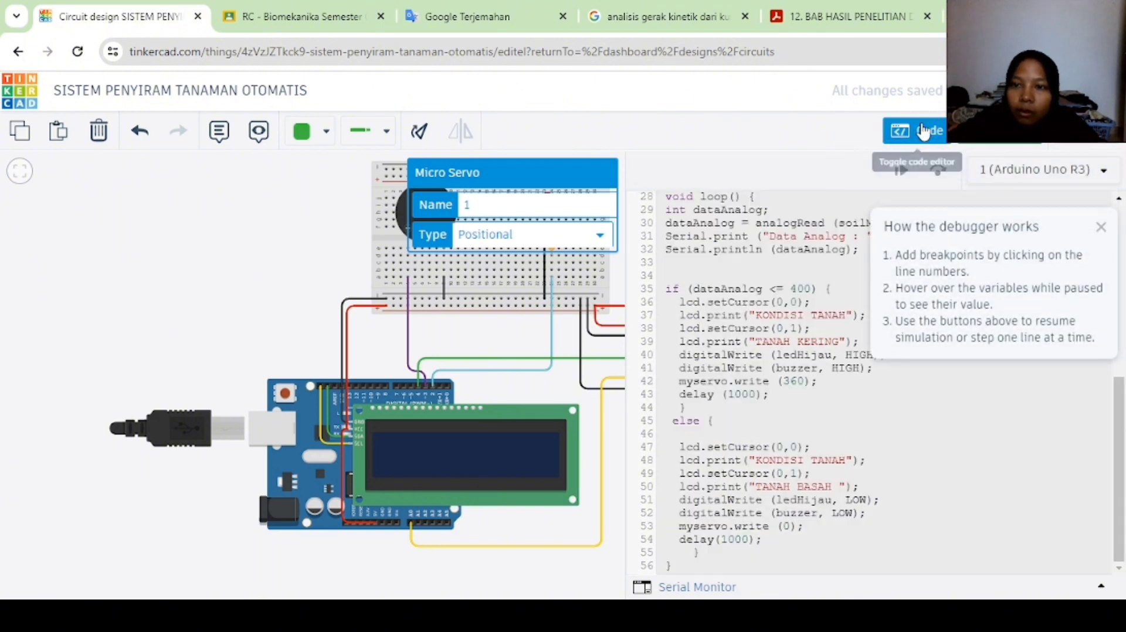
left_click(917, 132)
left_click(742, 508)
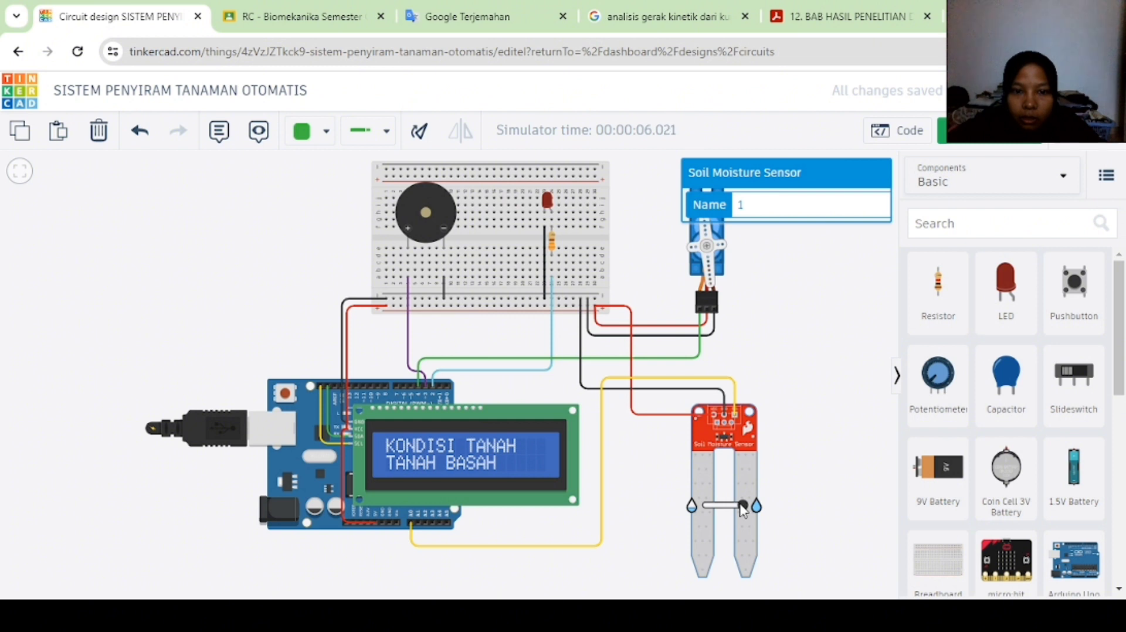
left_click_drag(743, 506, 706, 507)
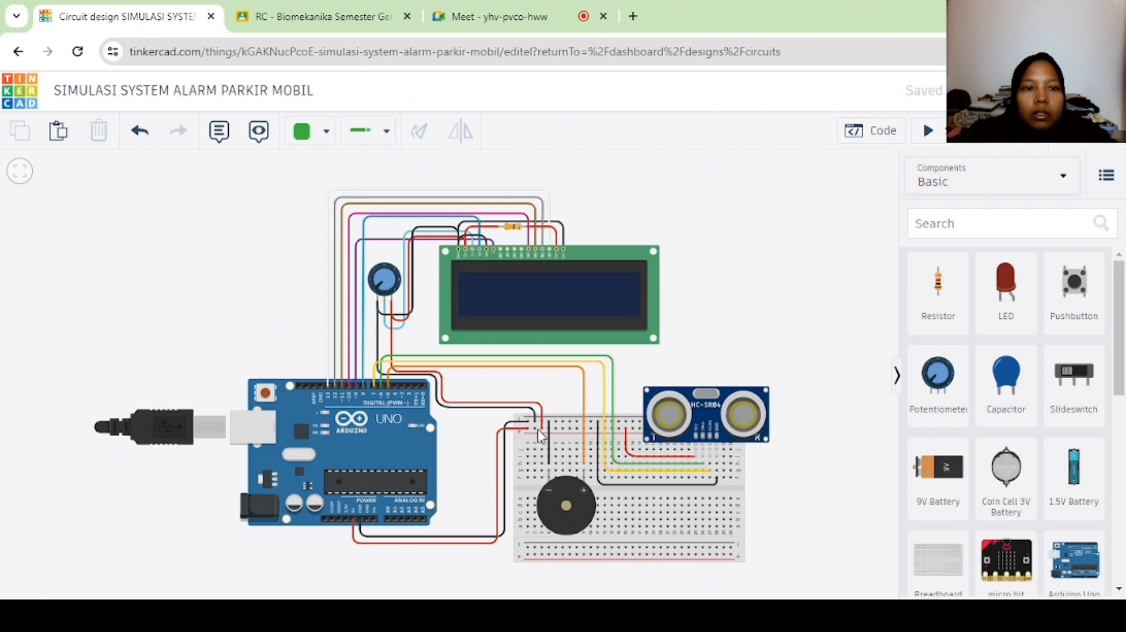
Inspect the potentiometer, ultrasonic sensor and buzzer with their wiring in the car parking alarm circuit.
left_click(384, 282)
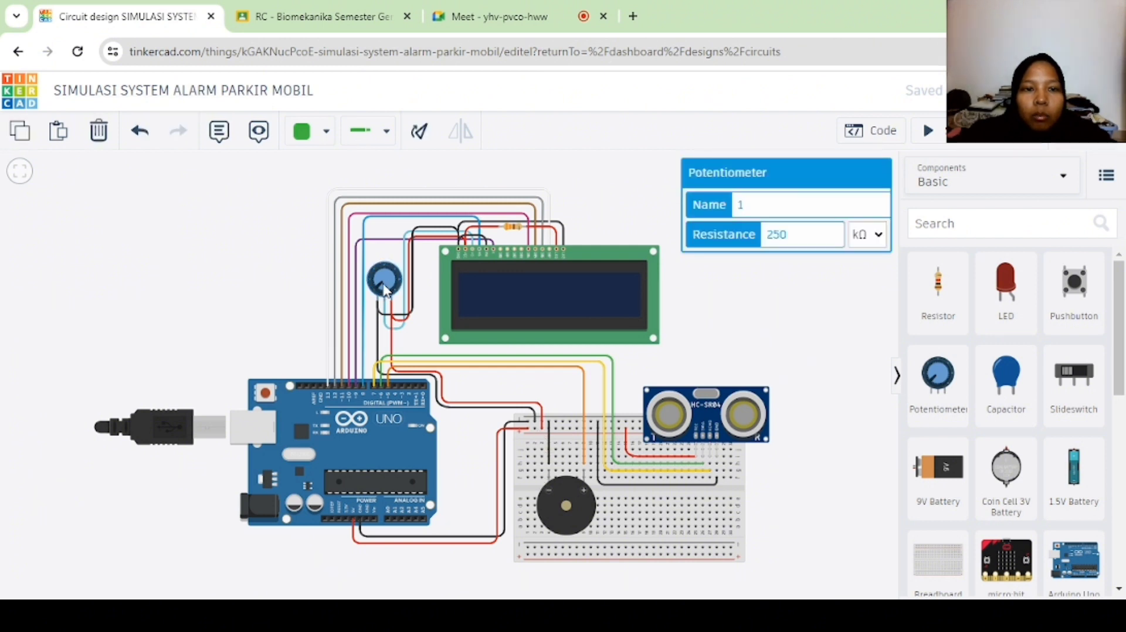
left_click(713, 410)
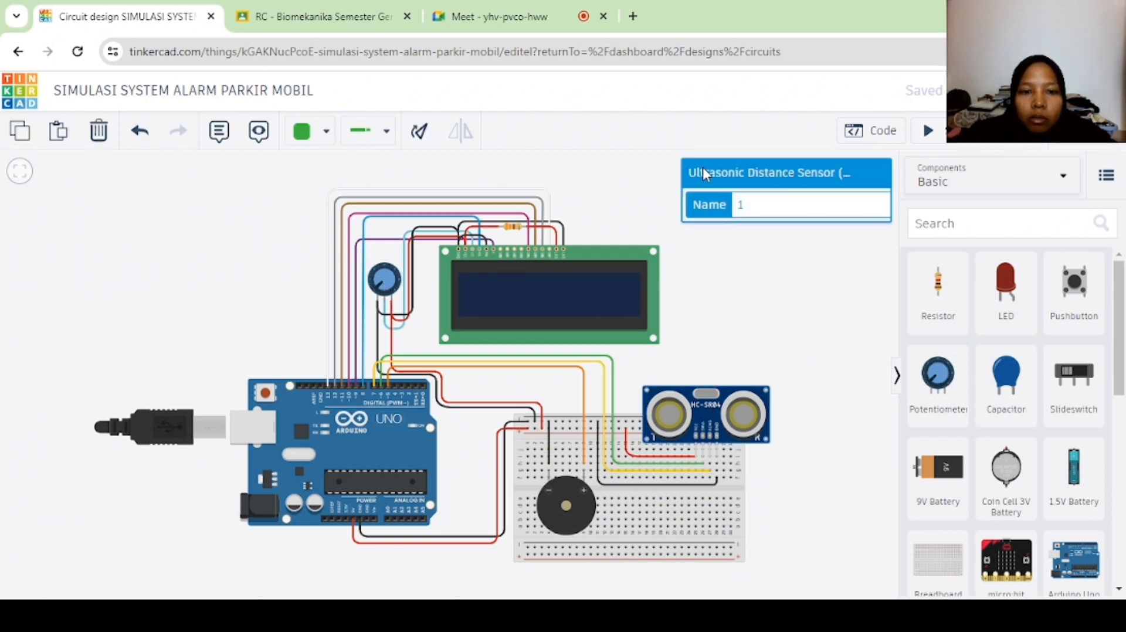
left_click(785, 322)
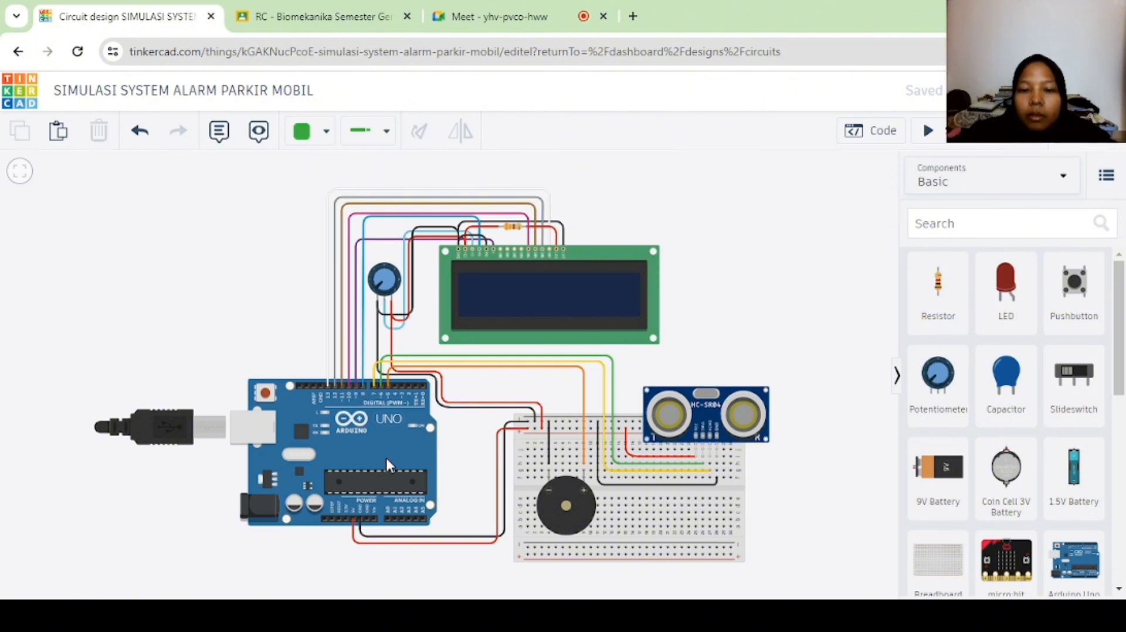
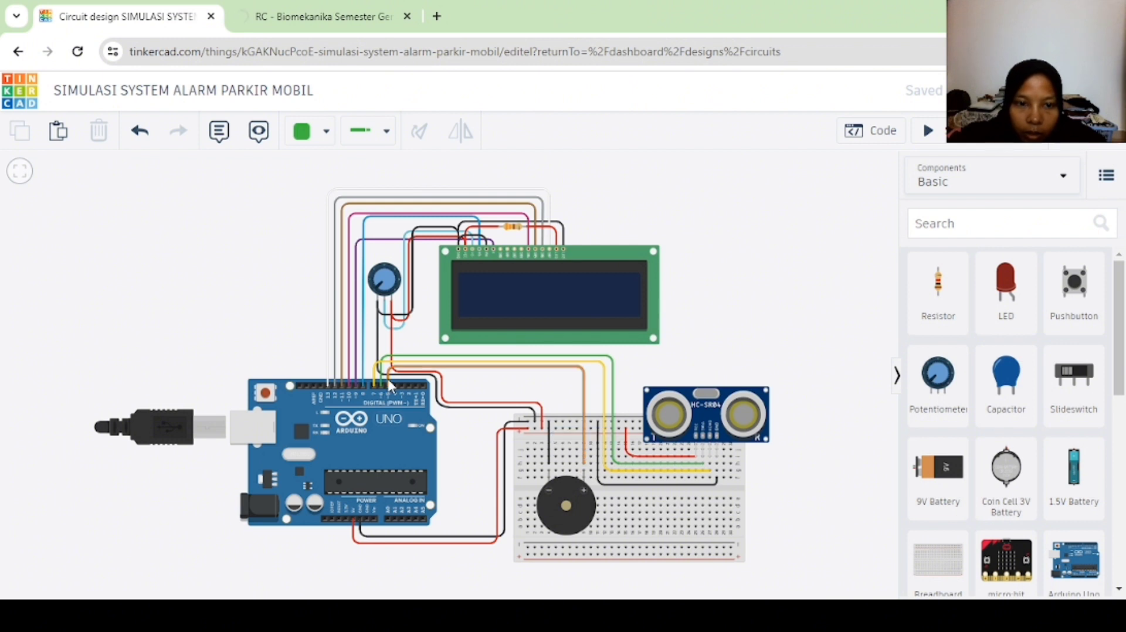
left_click(550, 472)
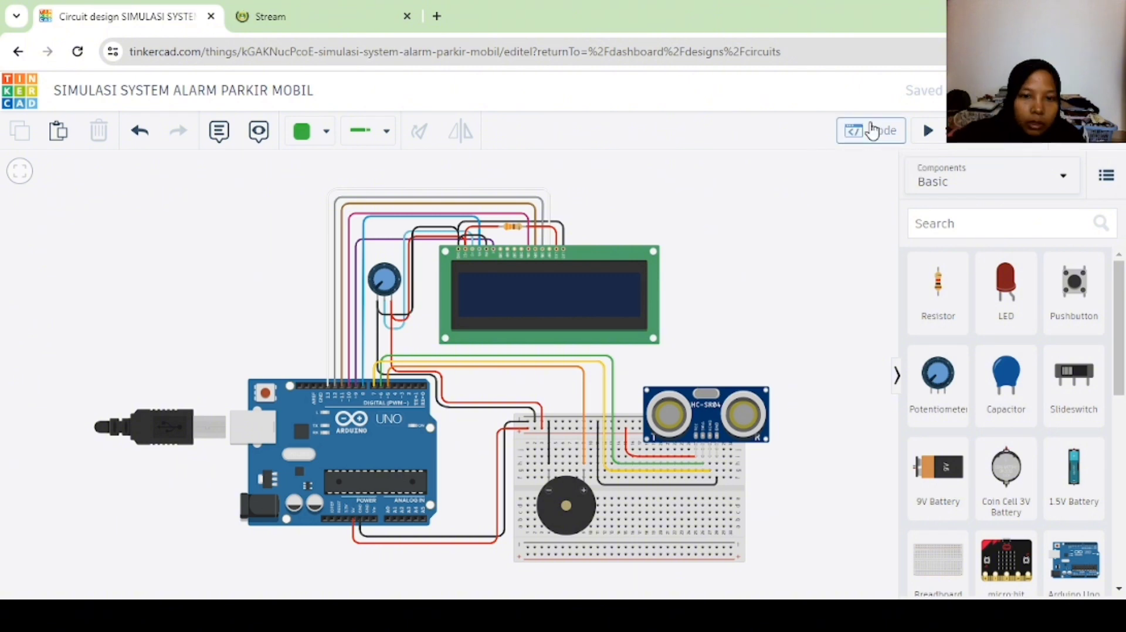
Open the car parking alarm's Arduino code and review the loop's AMAN, AWAS, WASPADA and BAHAYA distance branches.
left_click(872, 131)
scroll(778, 345, "down", 4)
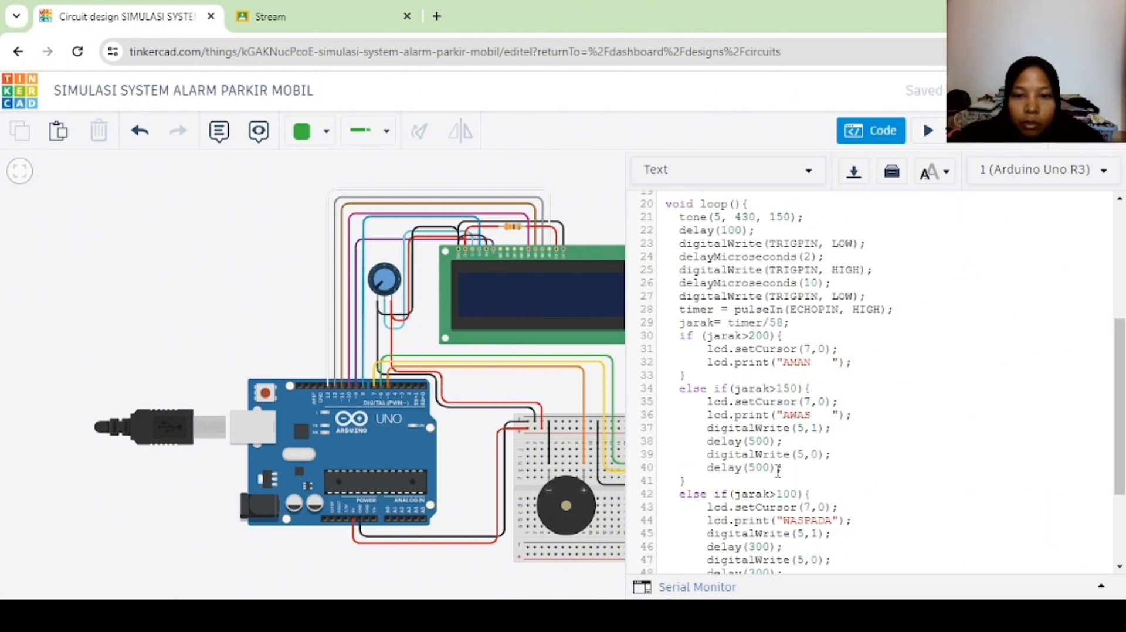
scroll(778, 472, "down", 2)
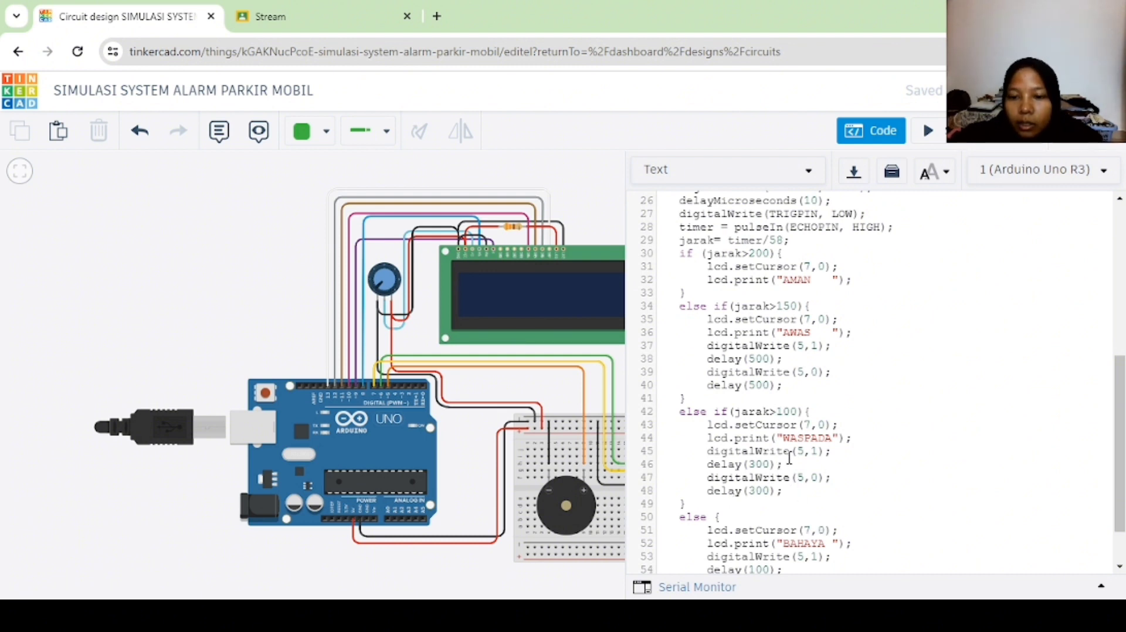
scroll(788, 461, "down", 2)
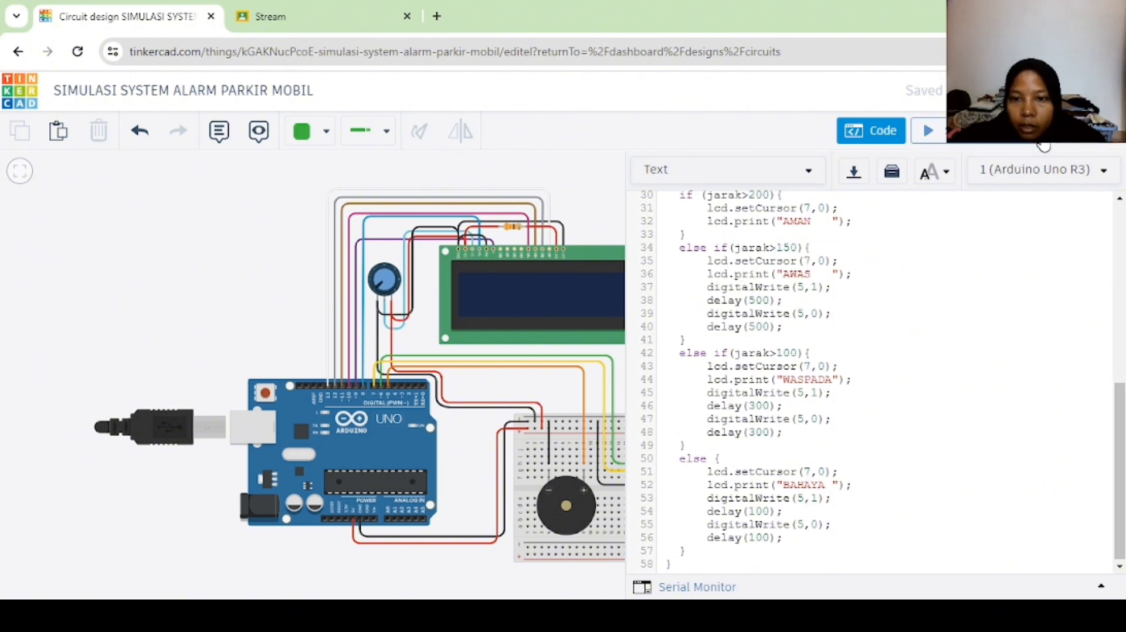
Start the car parking alarm simulation with the code editor hidden and show the ultrasonic sensor's detection area.
left_click(933, 131)
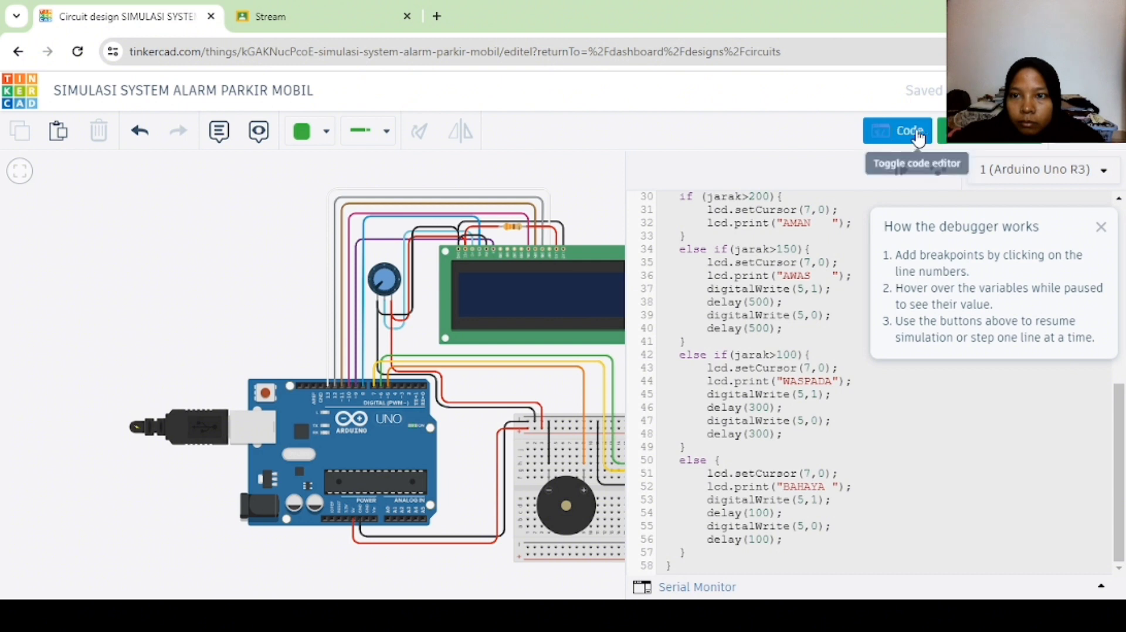
left_click(919, 133)
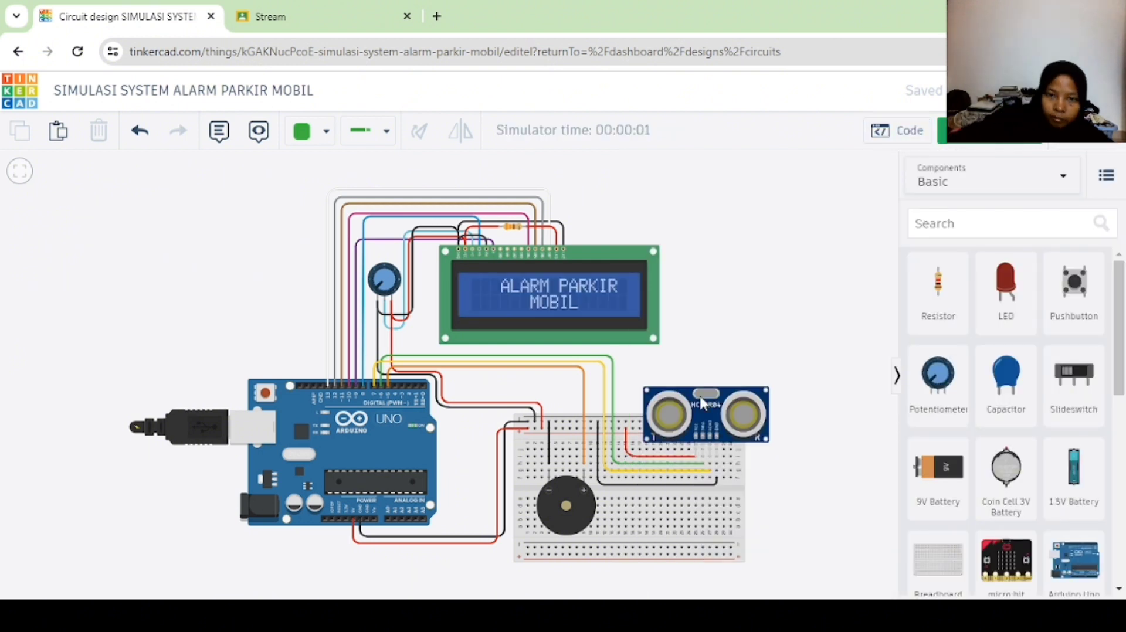
left_click(740, 408)
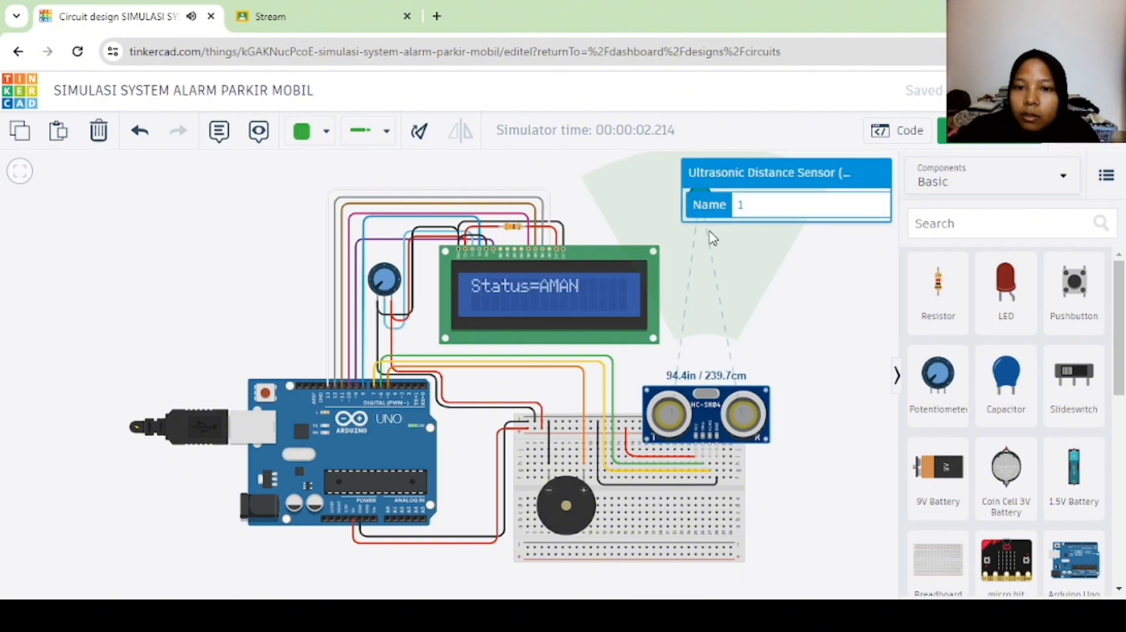
scroll(713, 238, "up", 1)
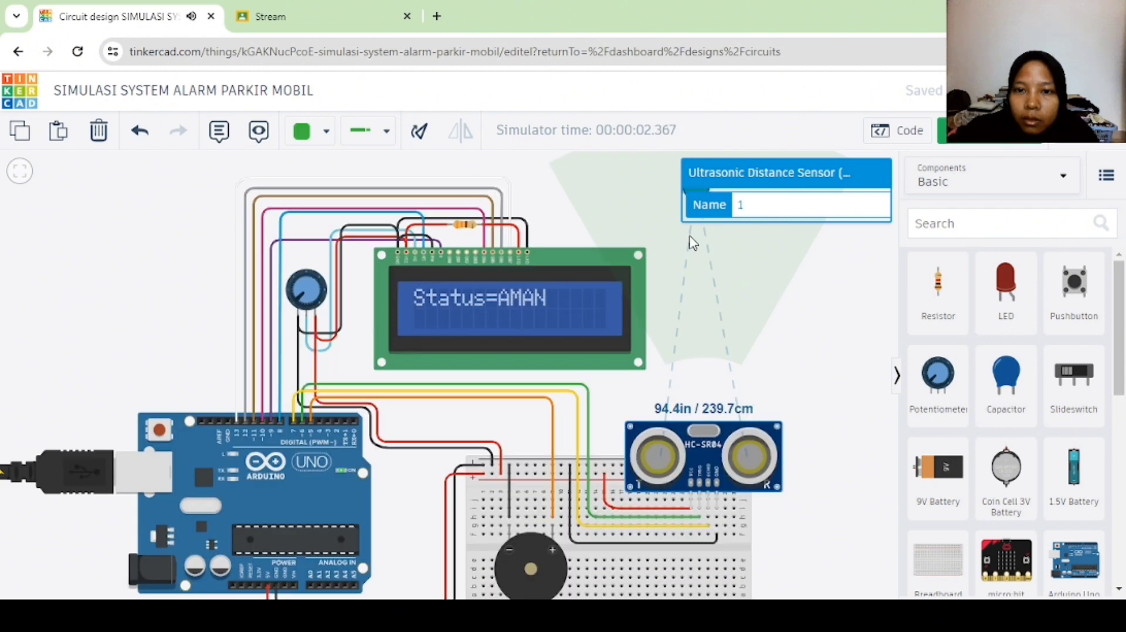
left_click_drag(692, 243, 698, 332)
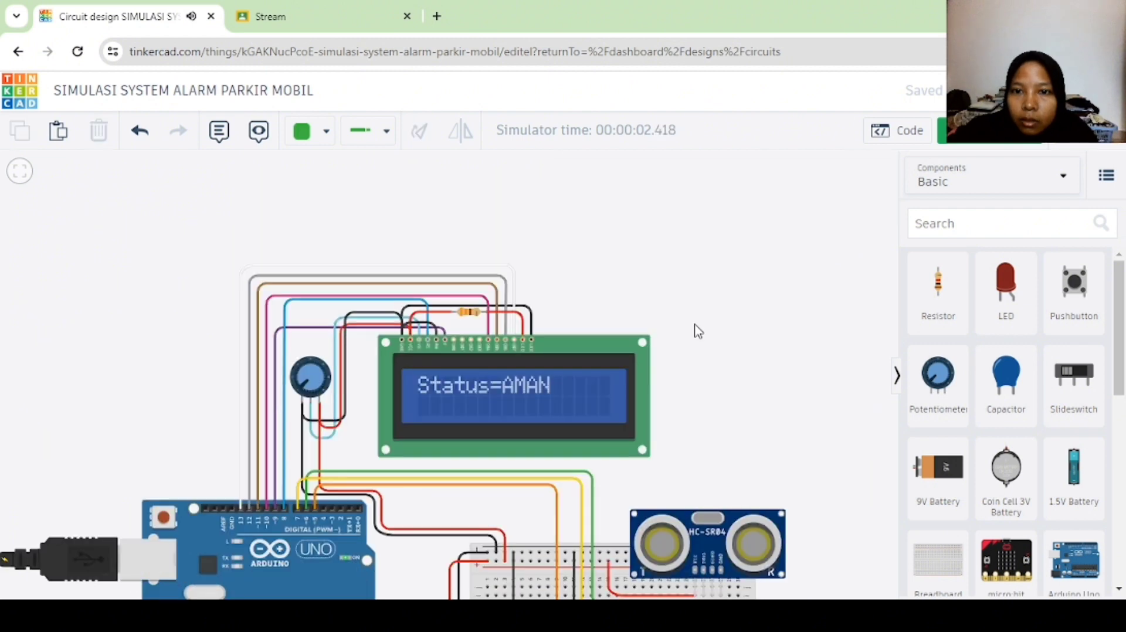
Move the ultrasonic sensor's target to about 54 cm, out to about 103 cm and back in closer, then stop the simulation.
left_click(708, 537)
left_click_drag(700, 275, 701, 418)
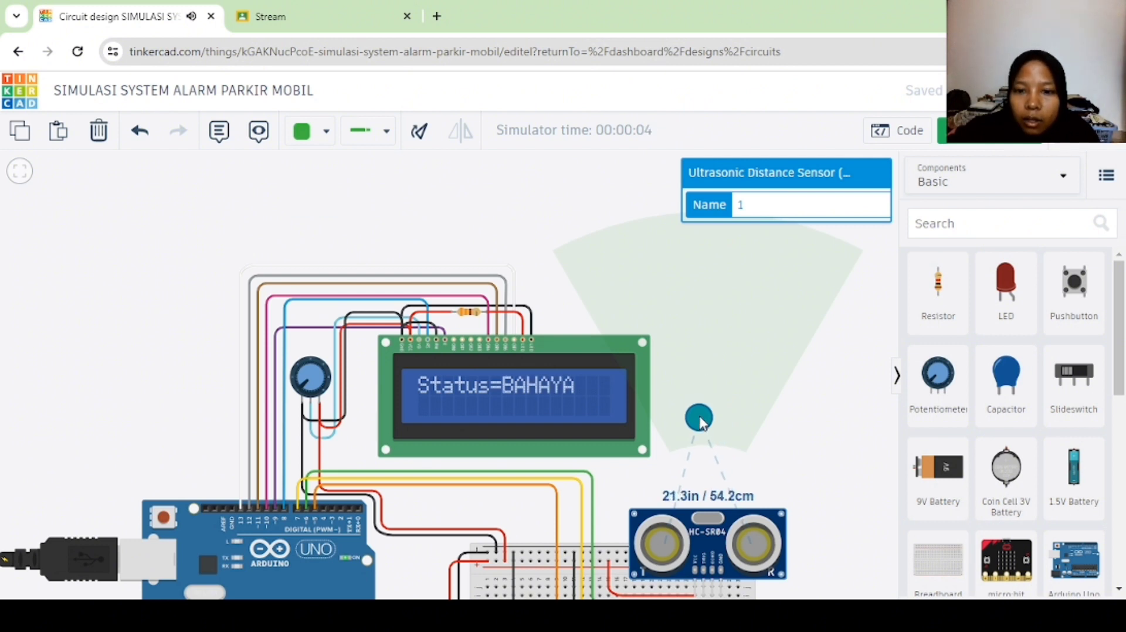
left_click_drag(701, 416, 712, 388)
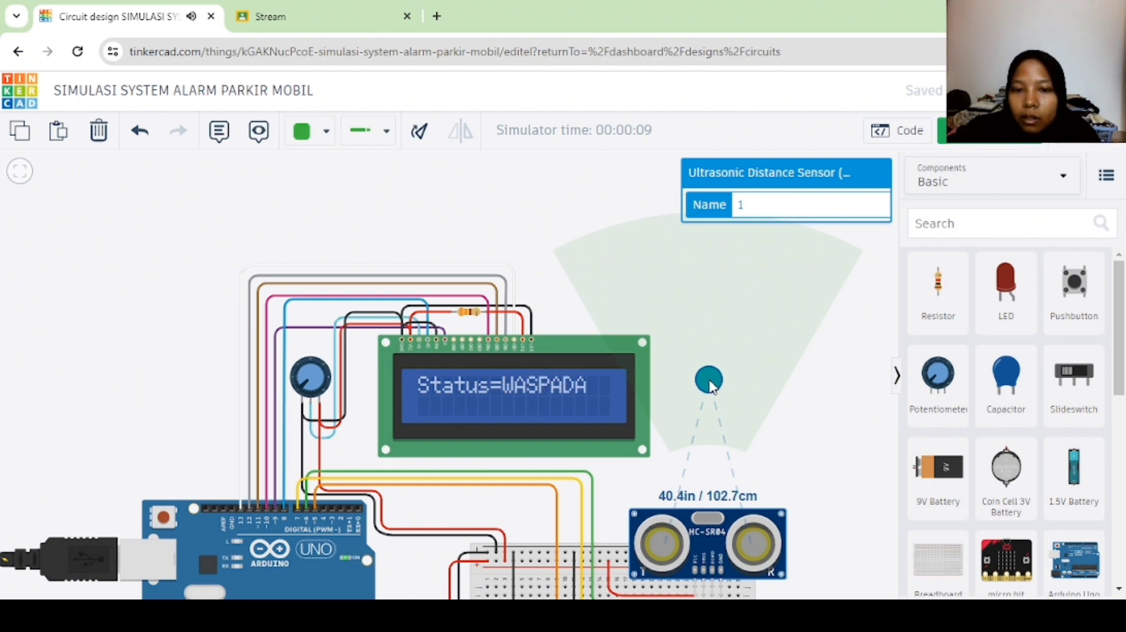
left_click_drag(713, 386, 708, 419)
left_click(974, 130)
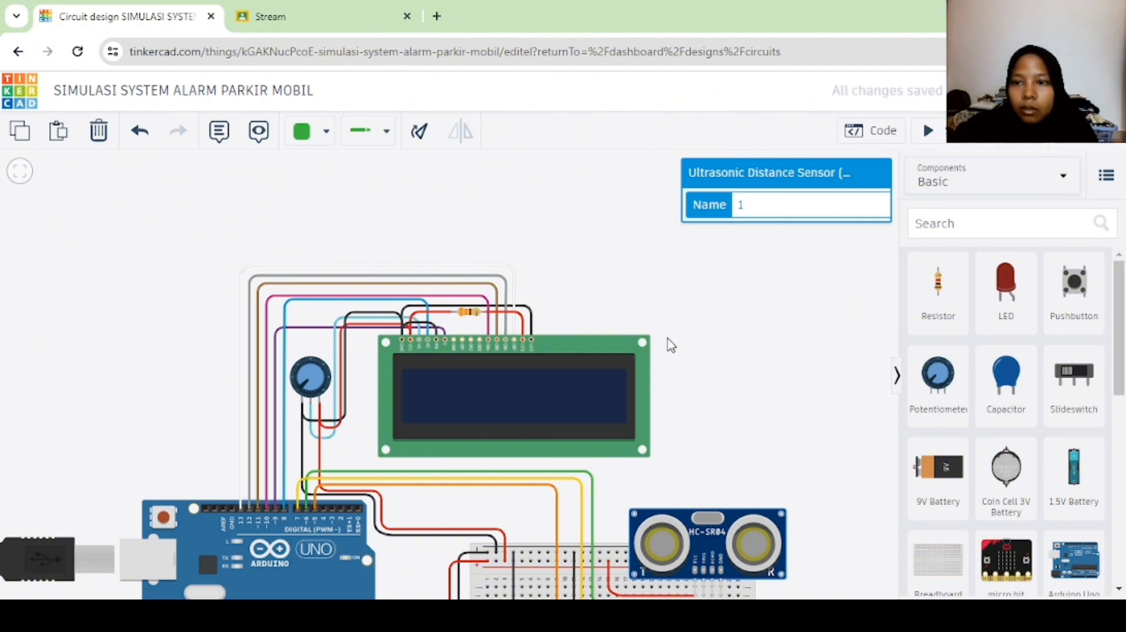
scroll(669, 345, "down", 2)
scroll(671, 348, "down", 1)
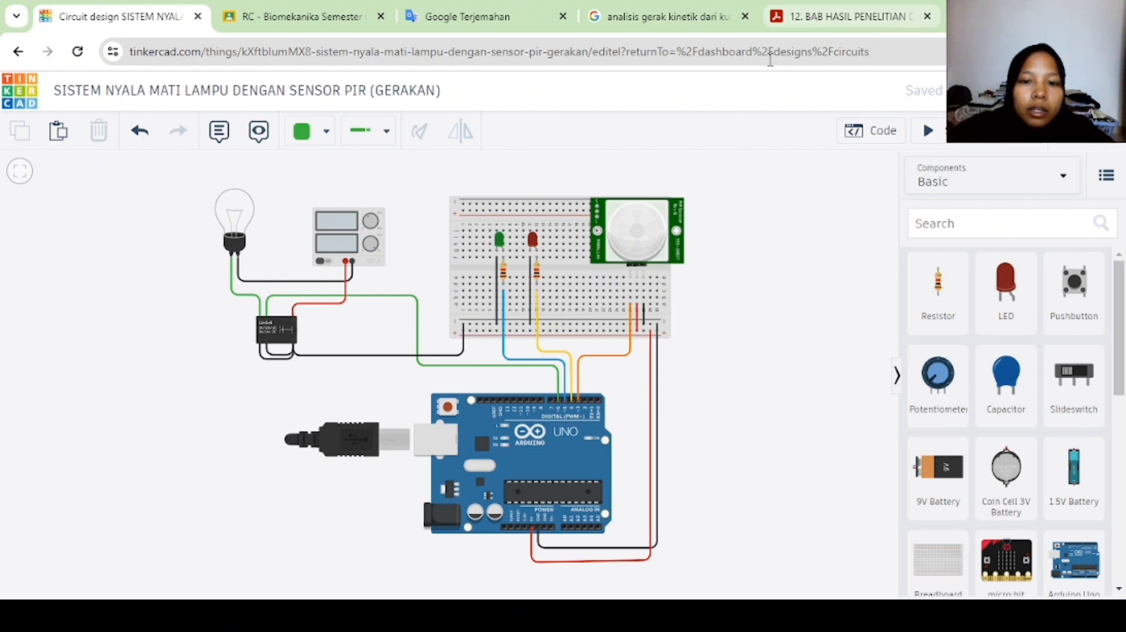
Inspect the light bulb, power supply, relay and PIR sensor of the motion-controlled lamp circuit and review its Arduino code.
left_click(229, 221)
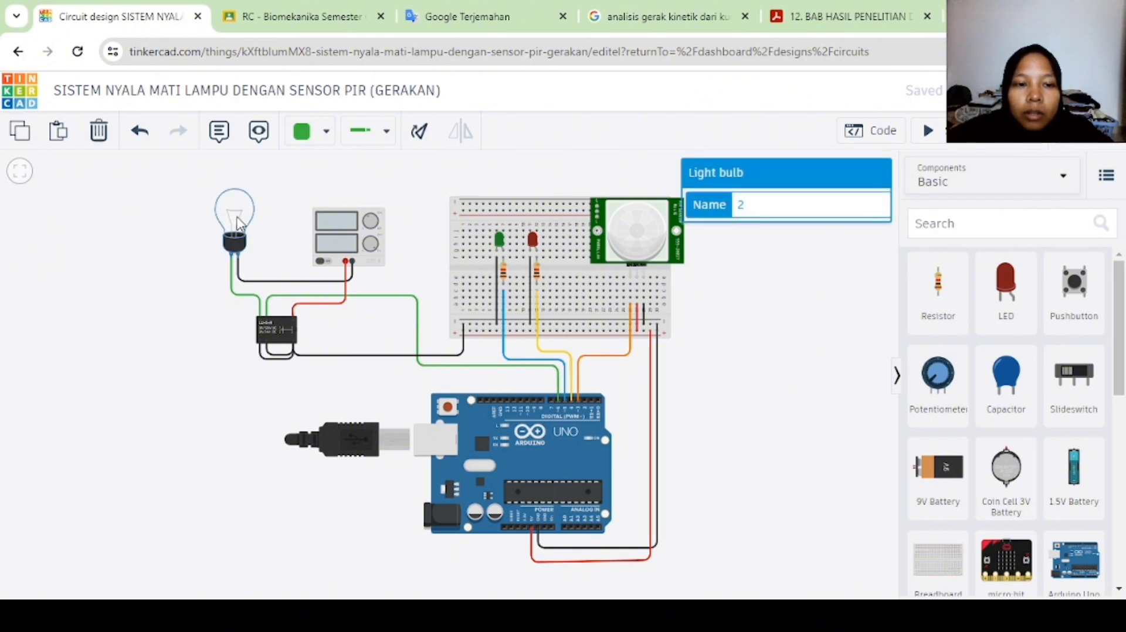
left_click(326, 229)
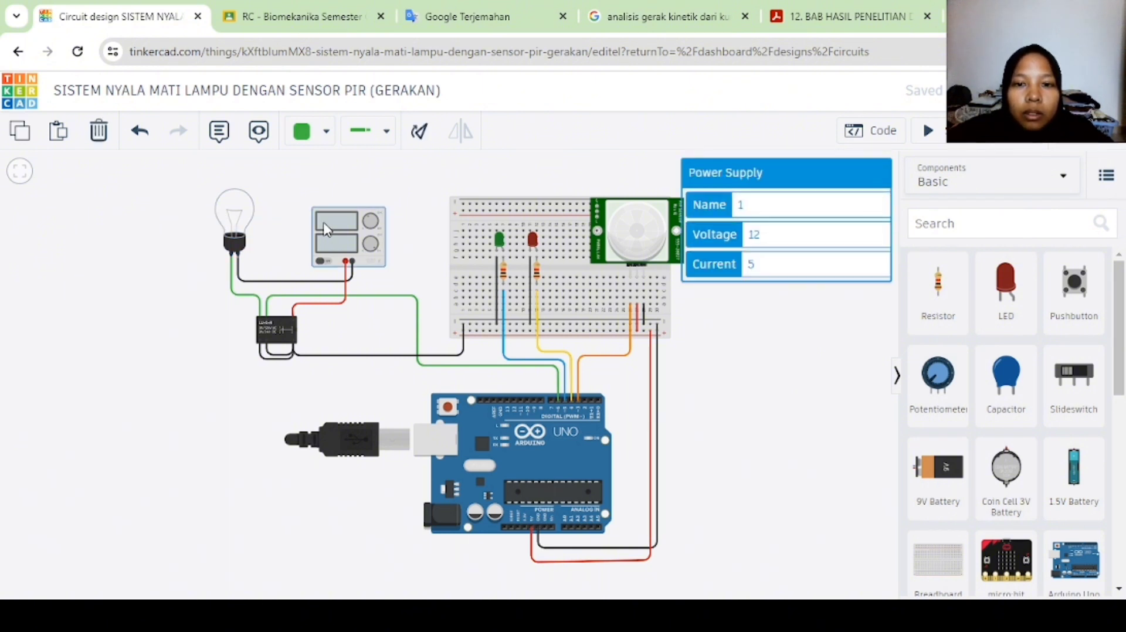
left_click(274, 335)
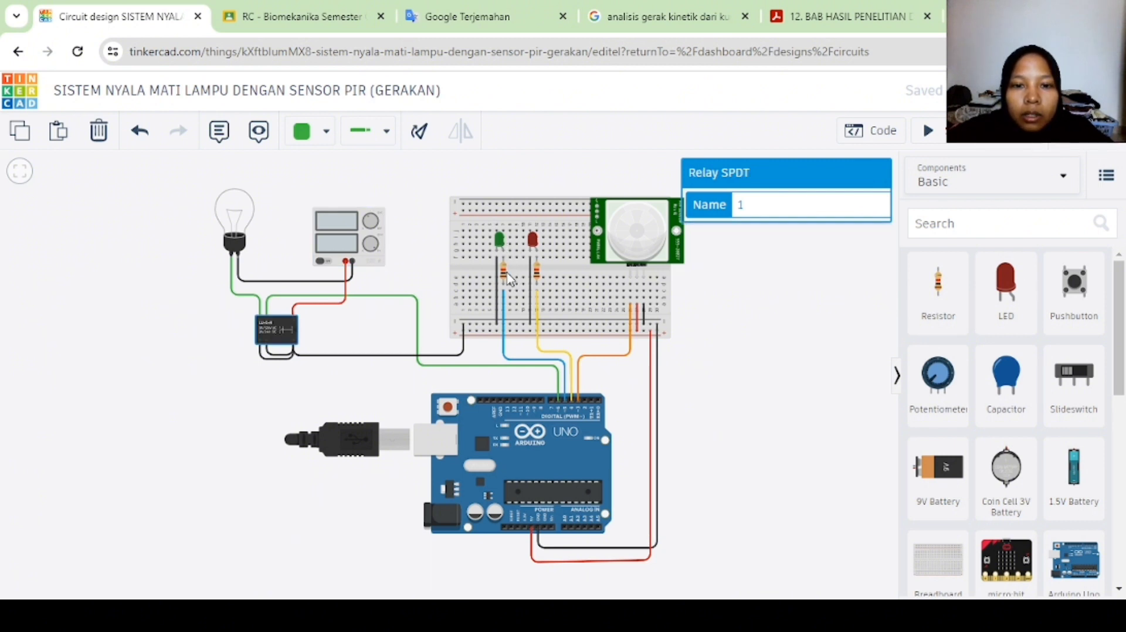
left_click(623, 236)
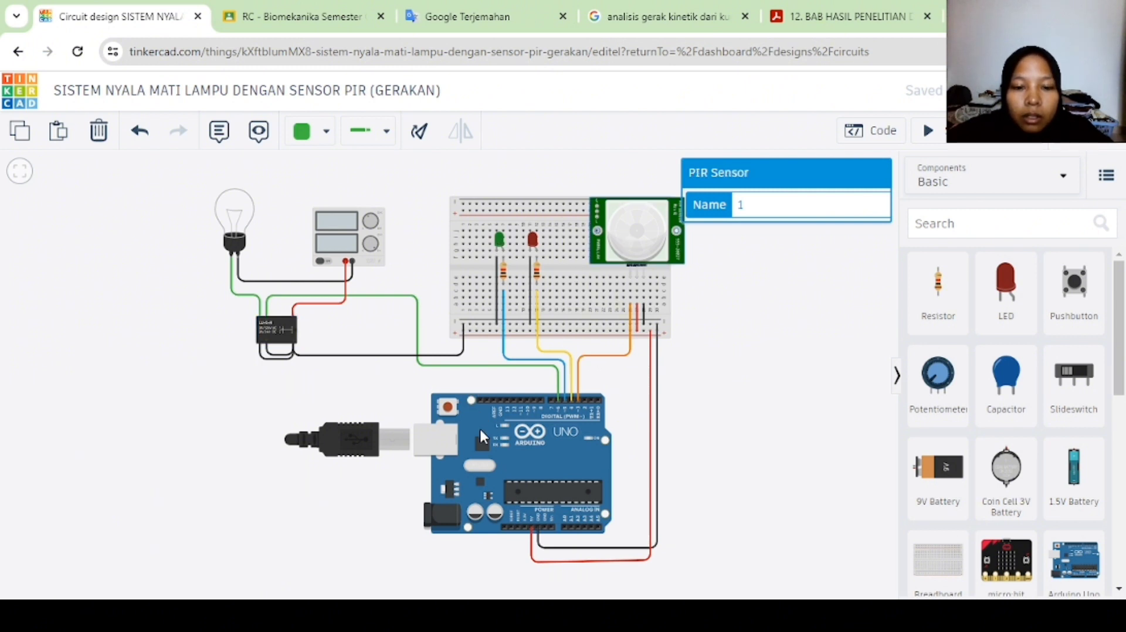
left_click(730, 304)
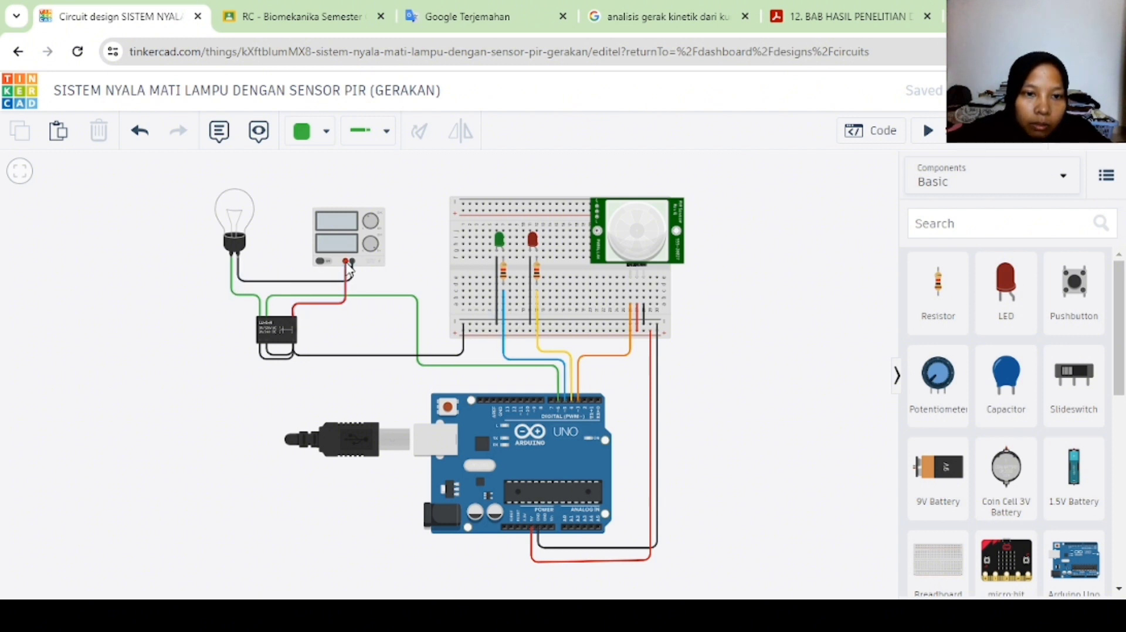
left_click(273, 326)
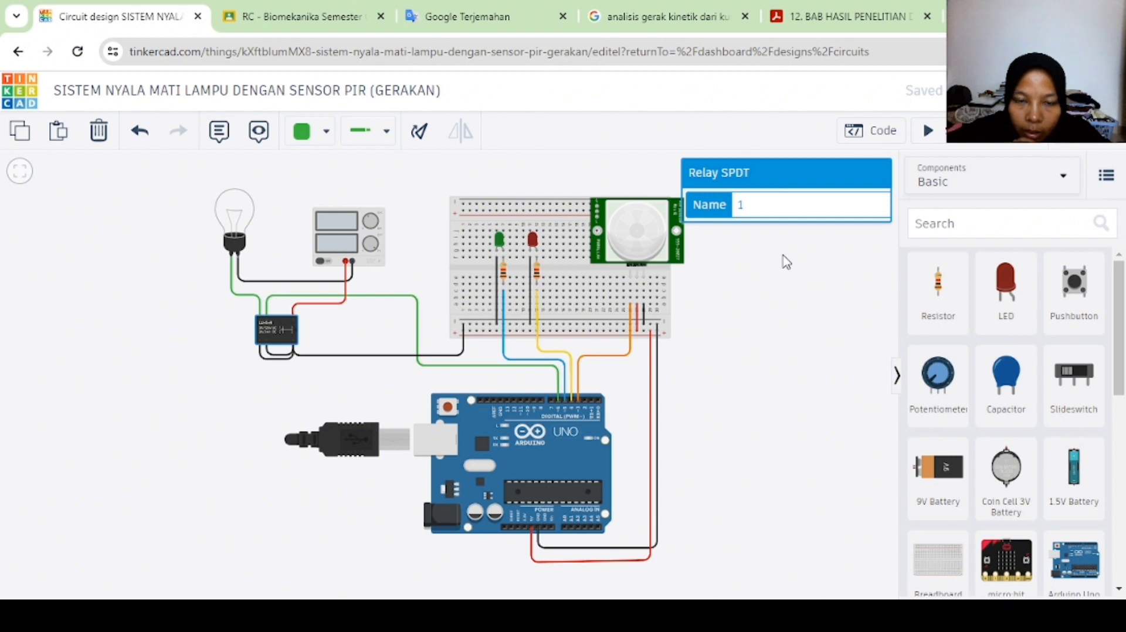
left_click(880, 132)
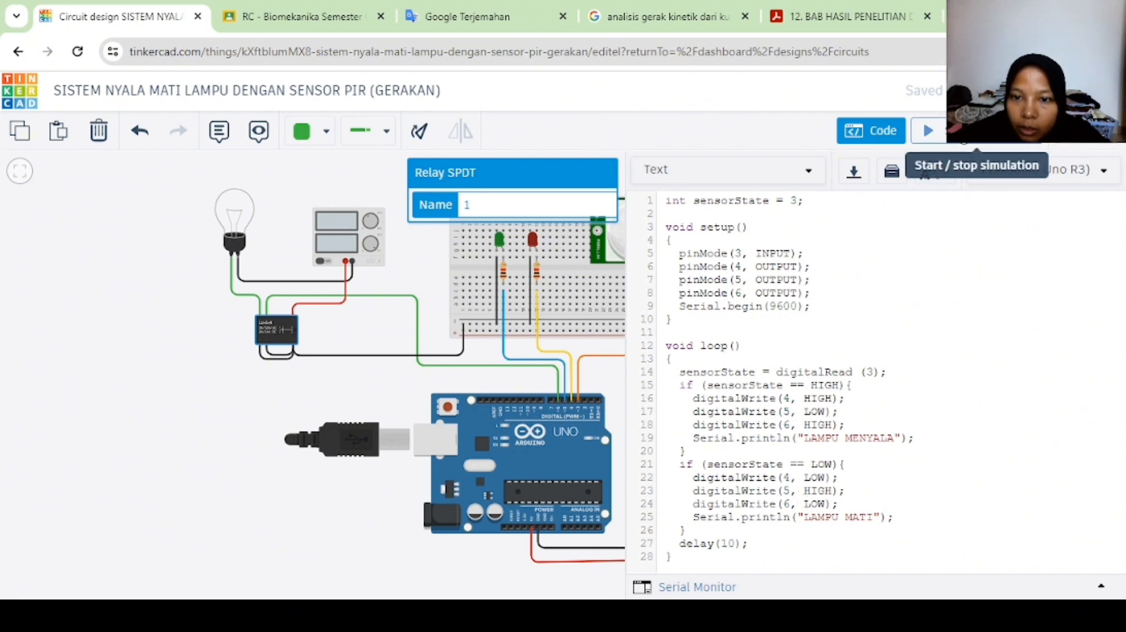
Run the PIR lamp simulation with the code editor hidden and move the target within the PIR sensor's detection area.
left_click(928, 131)
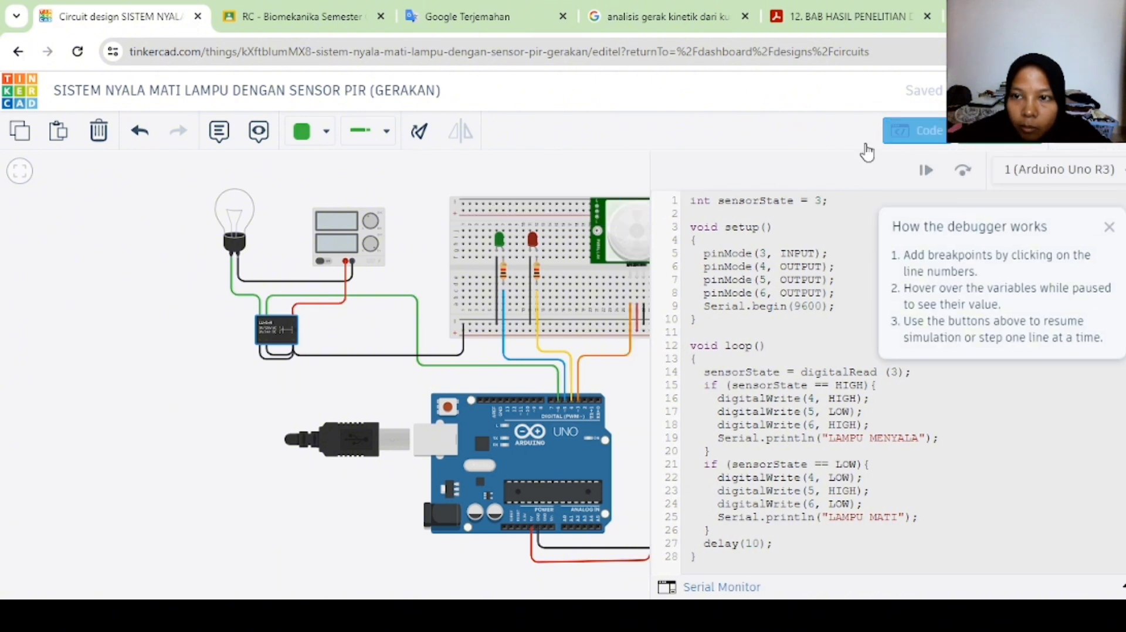
left_click(915, 130)
left_click(622, 272)
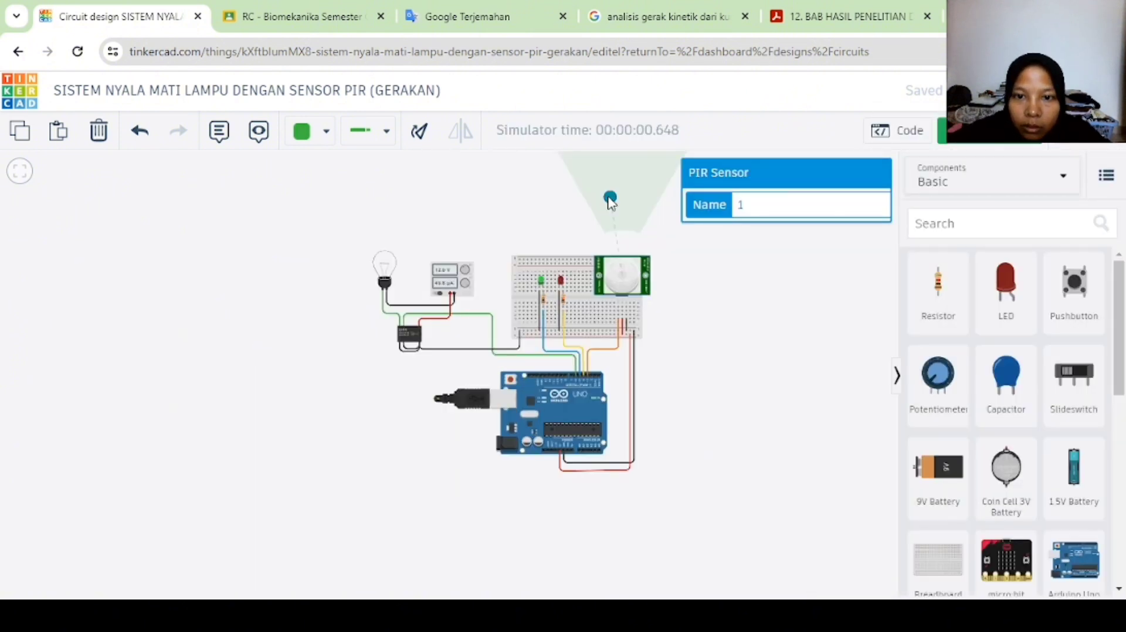
left_click_drag(610, 201, 621, 204)
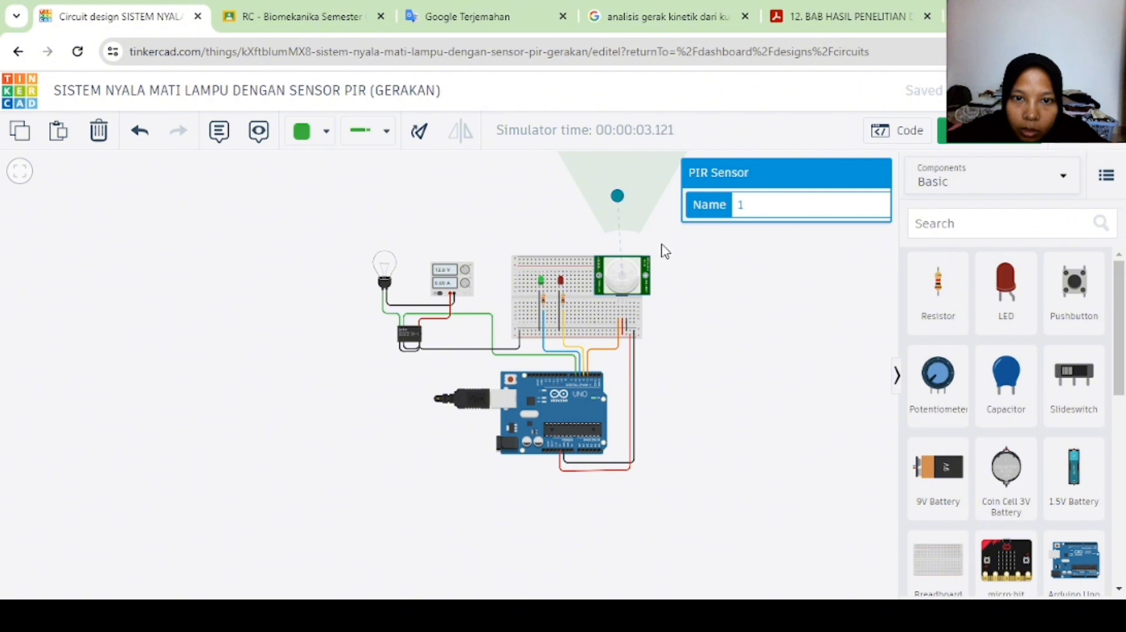
left_click_drag(618, 198, 626, 200)
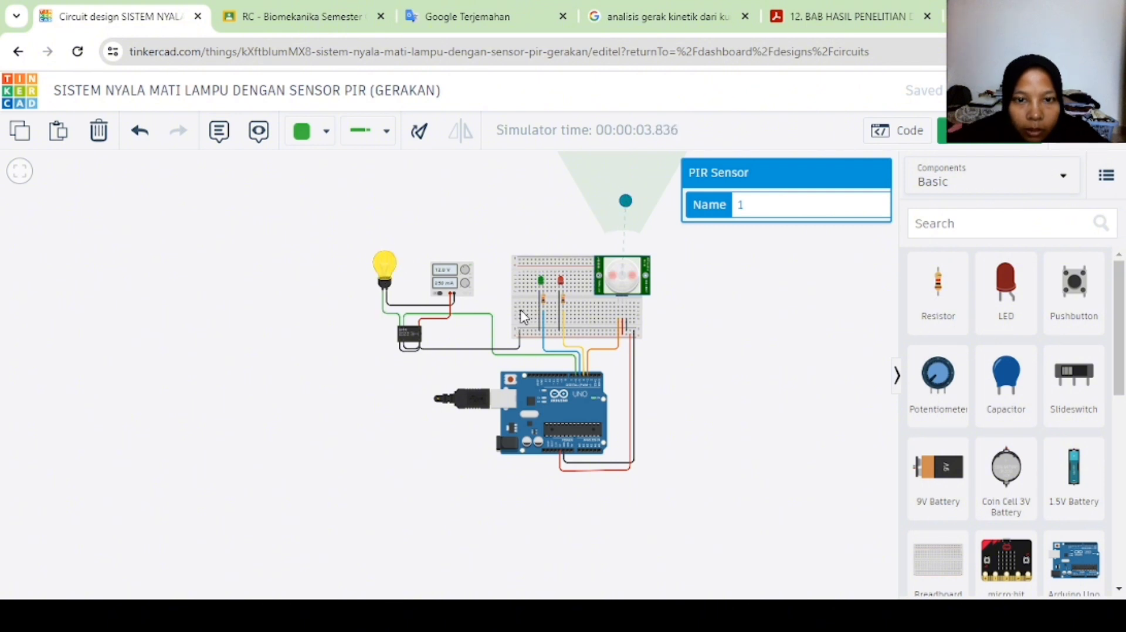